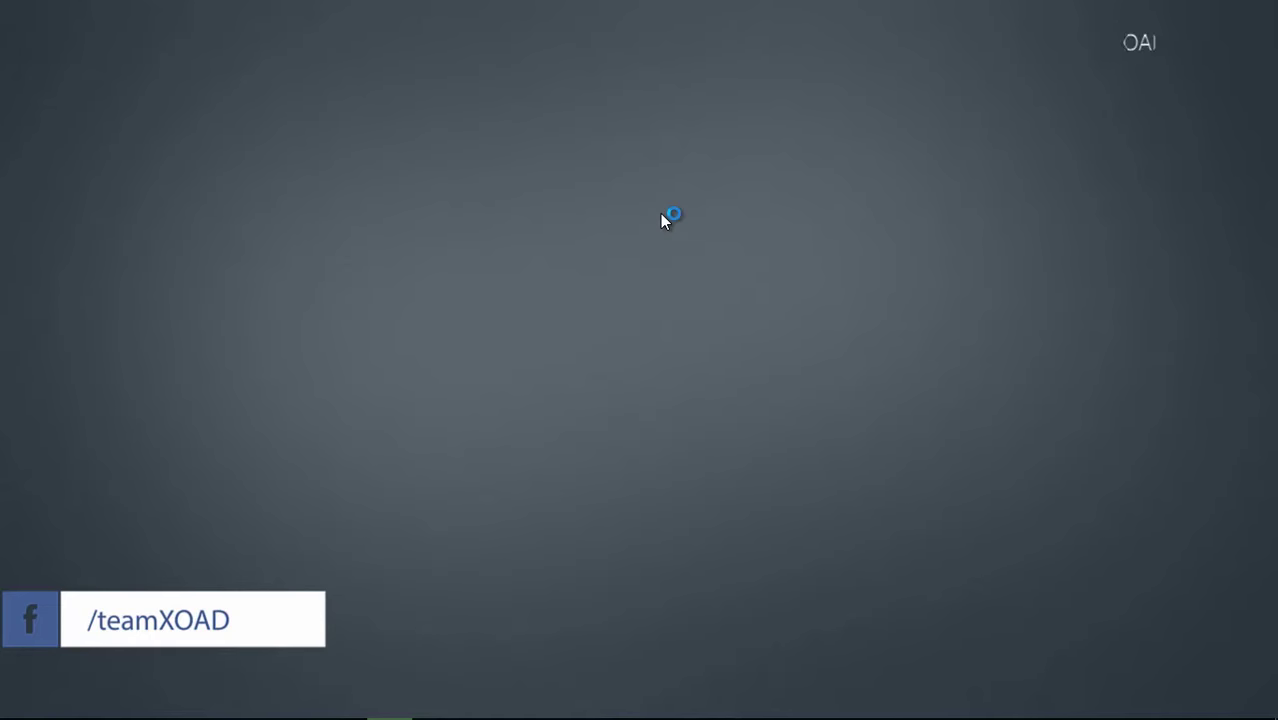
- Launch Photoshop from its taskbar icon
click(342, 708)
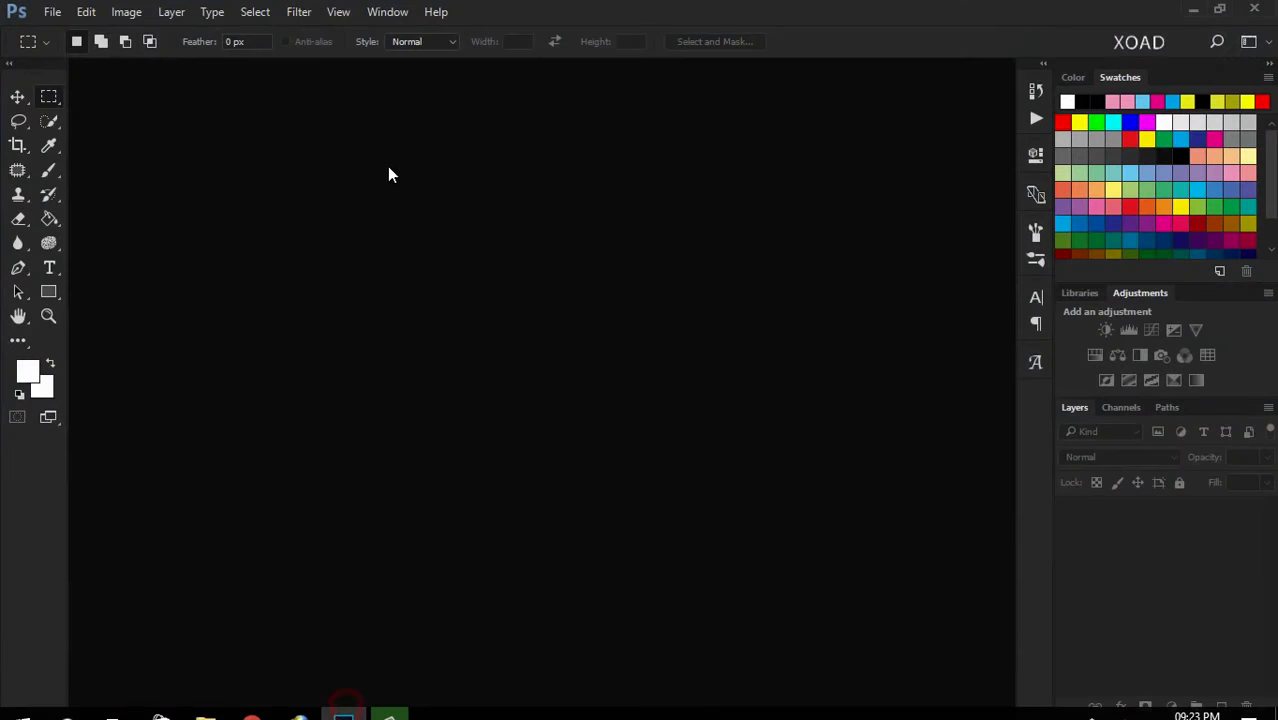
- Create a white 7680 × 4320 px, 300 ppi document and reset colours to default black
click(54, 12)
click(70, 33)
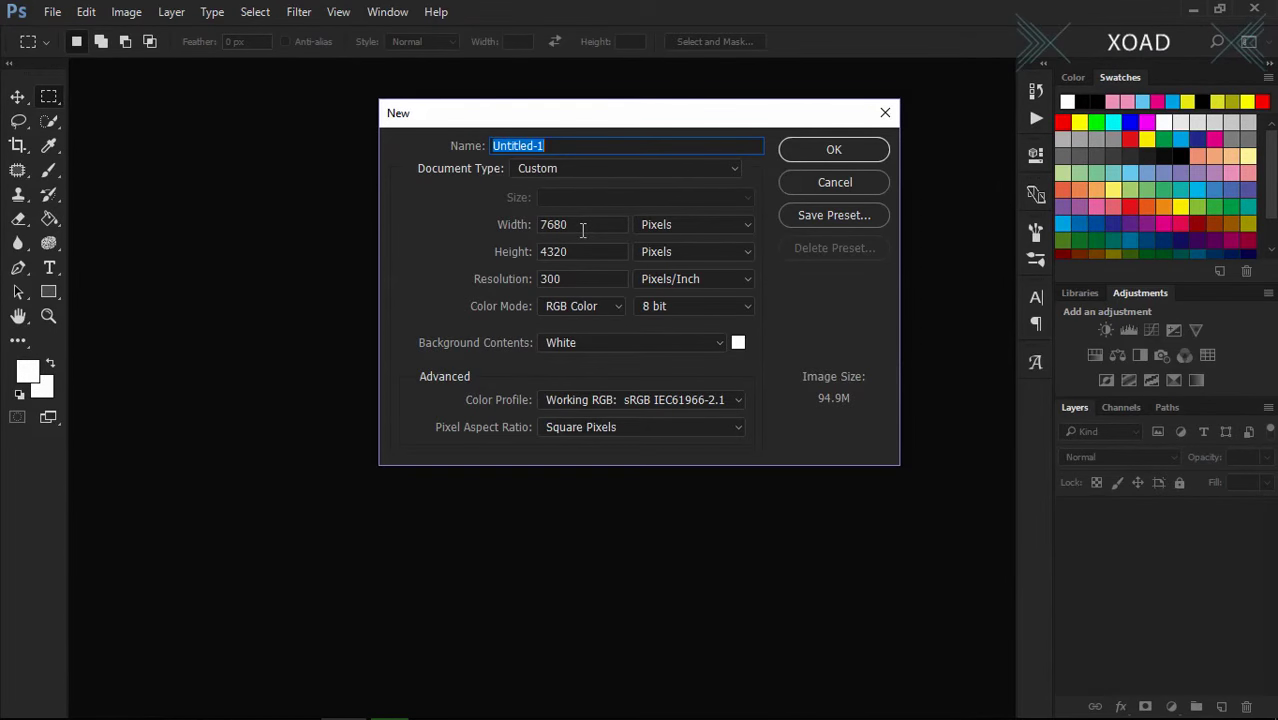
click(831, 151)
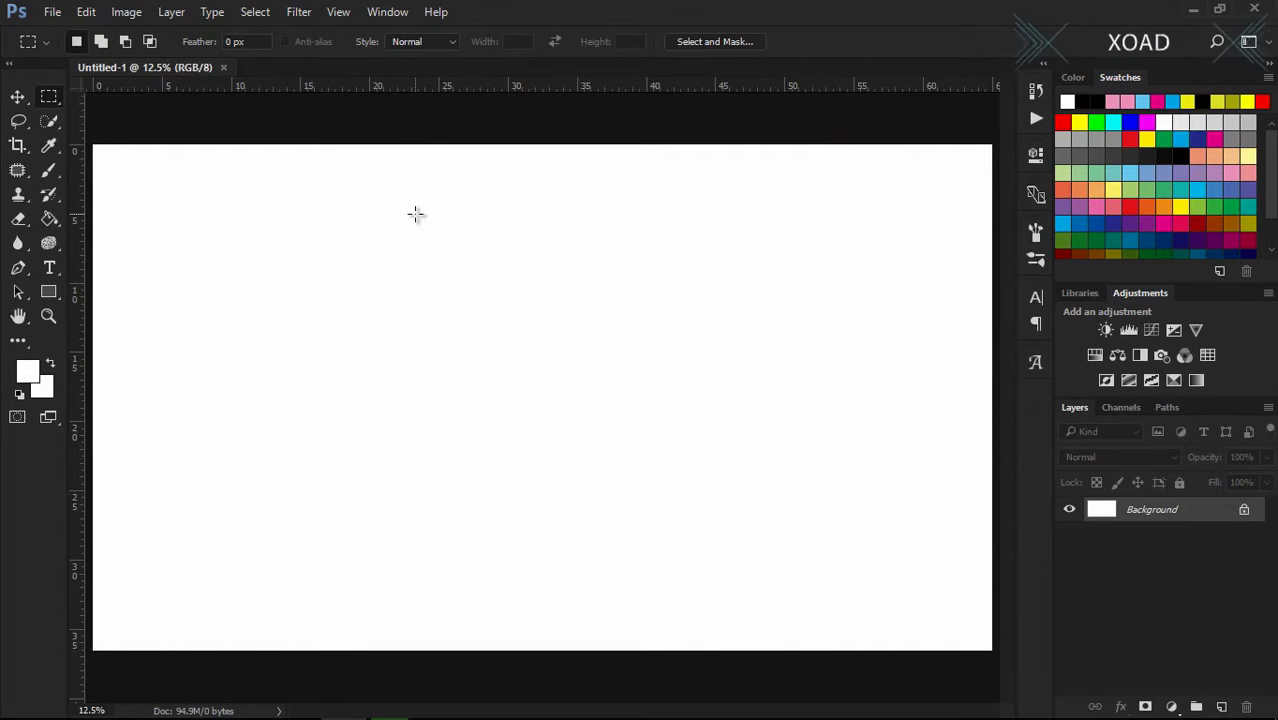
key(d)
key(g)
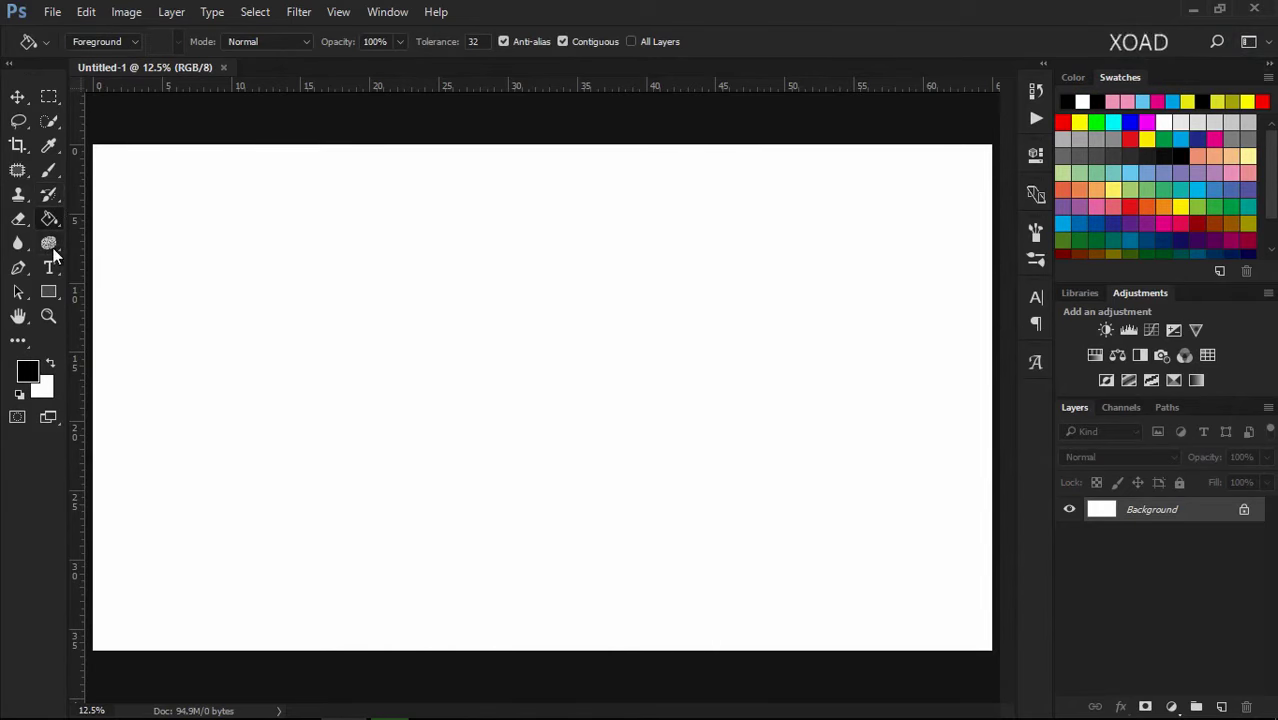
- Fill the Untitled-1 canvas with solid black using the Paint Bucket
click(523, 311)
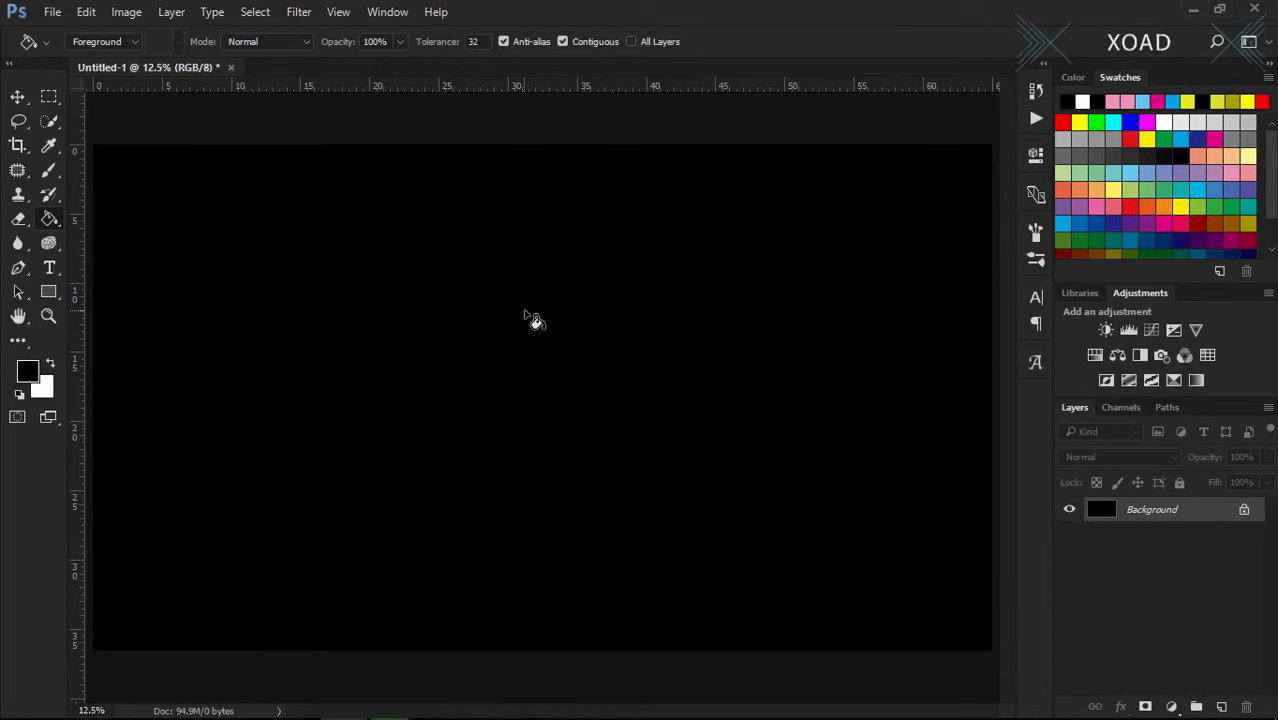
click(49, 294)
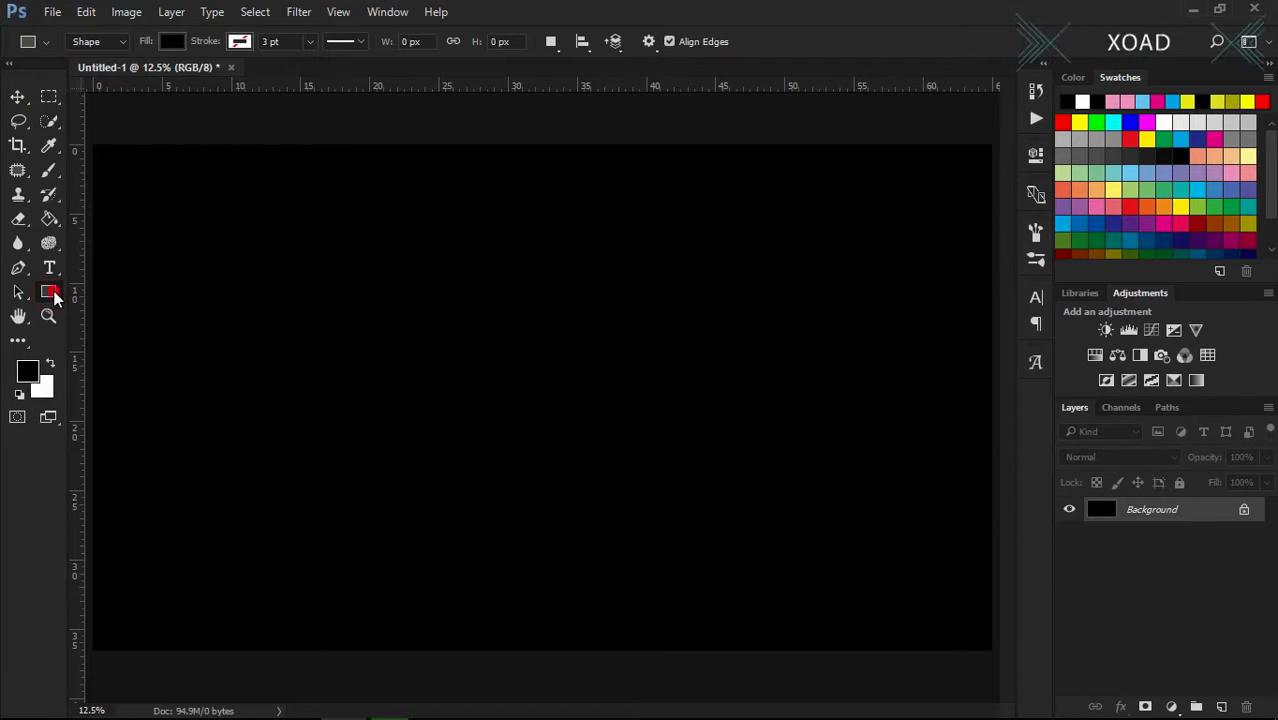
- Draw a white 3008 × 3008 px square and move it toward the canvas centre
right_click(52, 294)
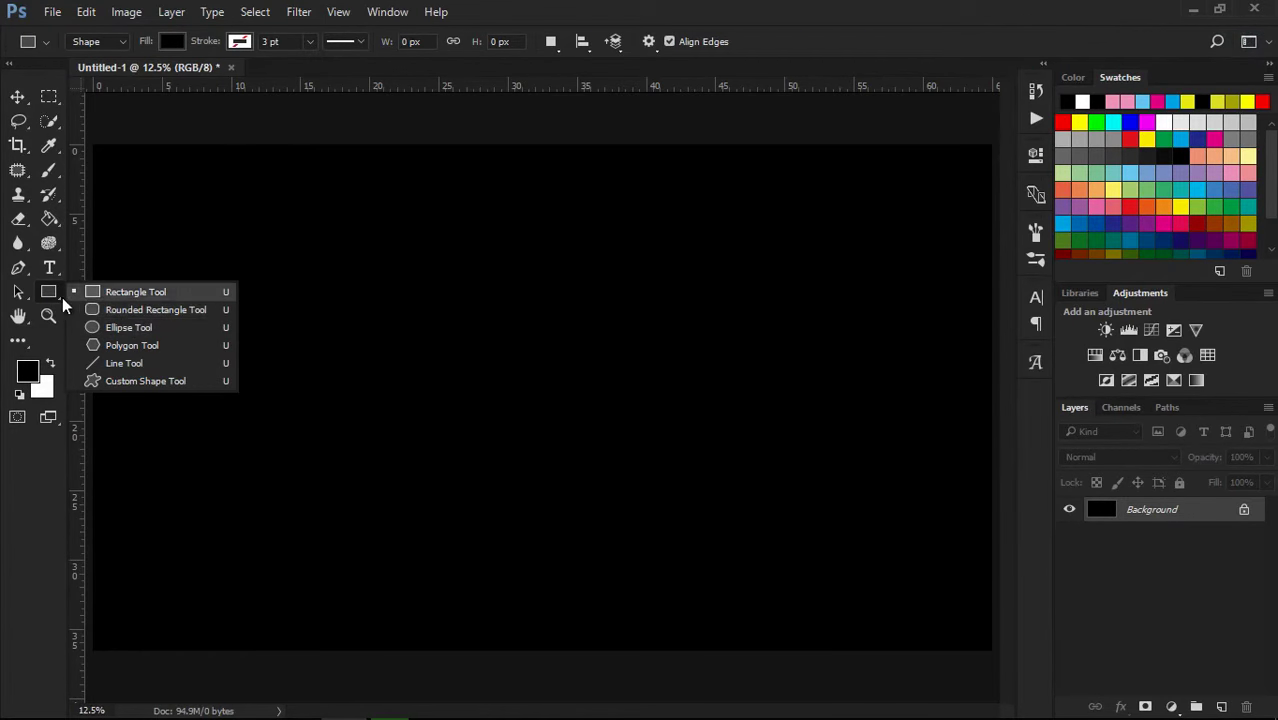
click(125, 294)
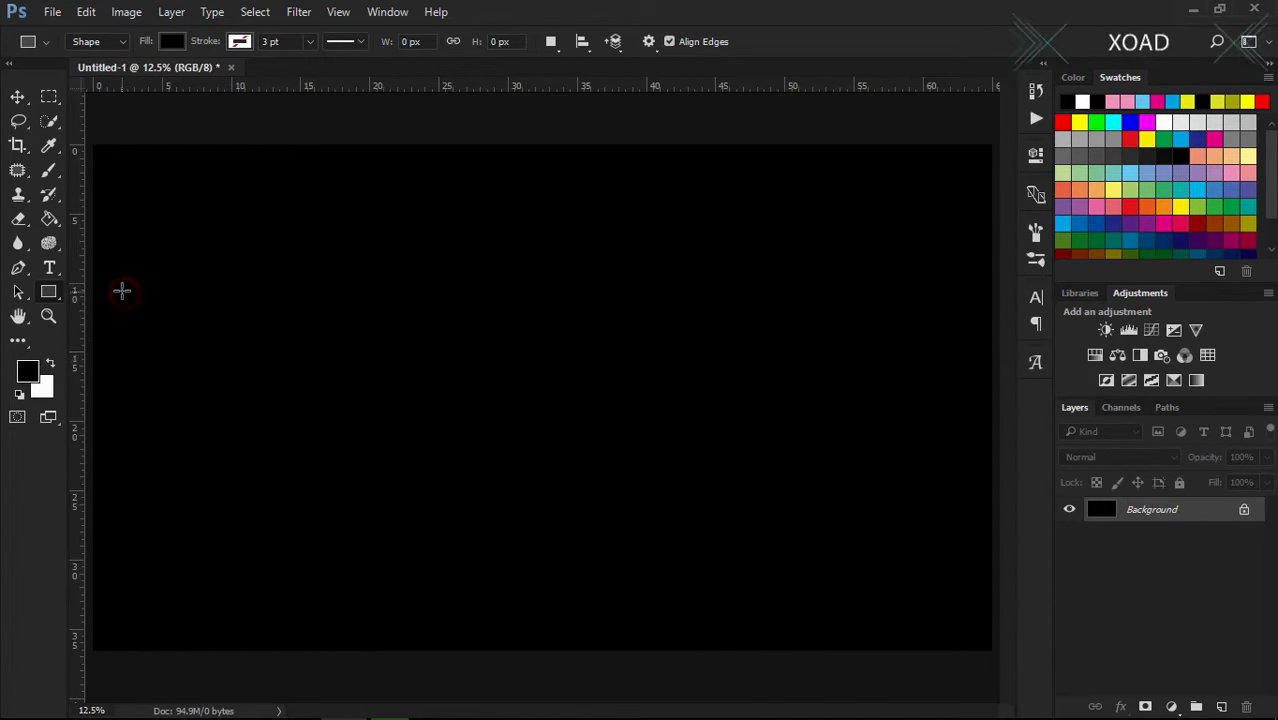
click(1080, 101)
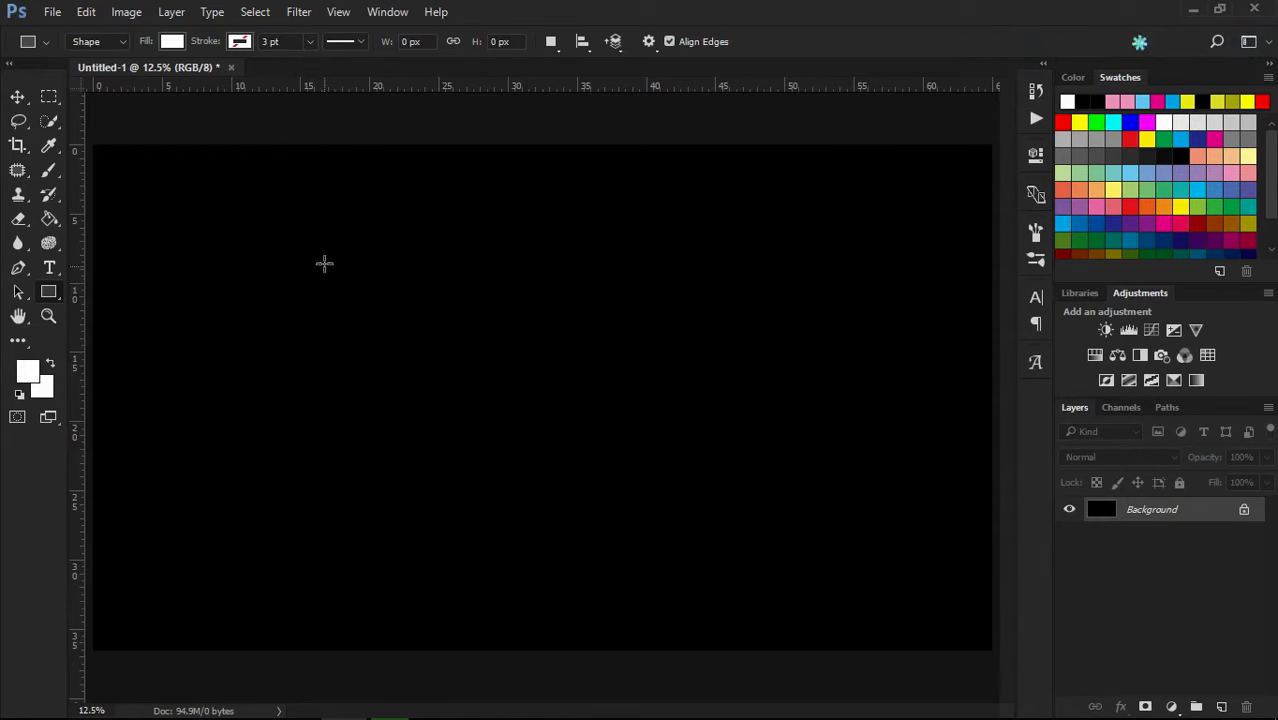
mouse_move(337, 234)
mouse_down()
mouse_move(740, 490)
mouse_move(949, 581)
mouse_up()
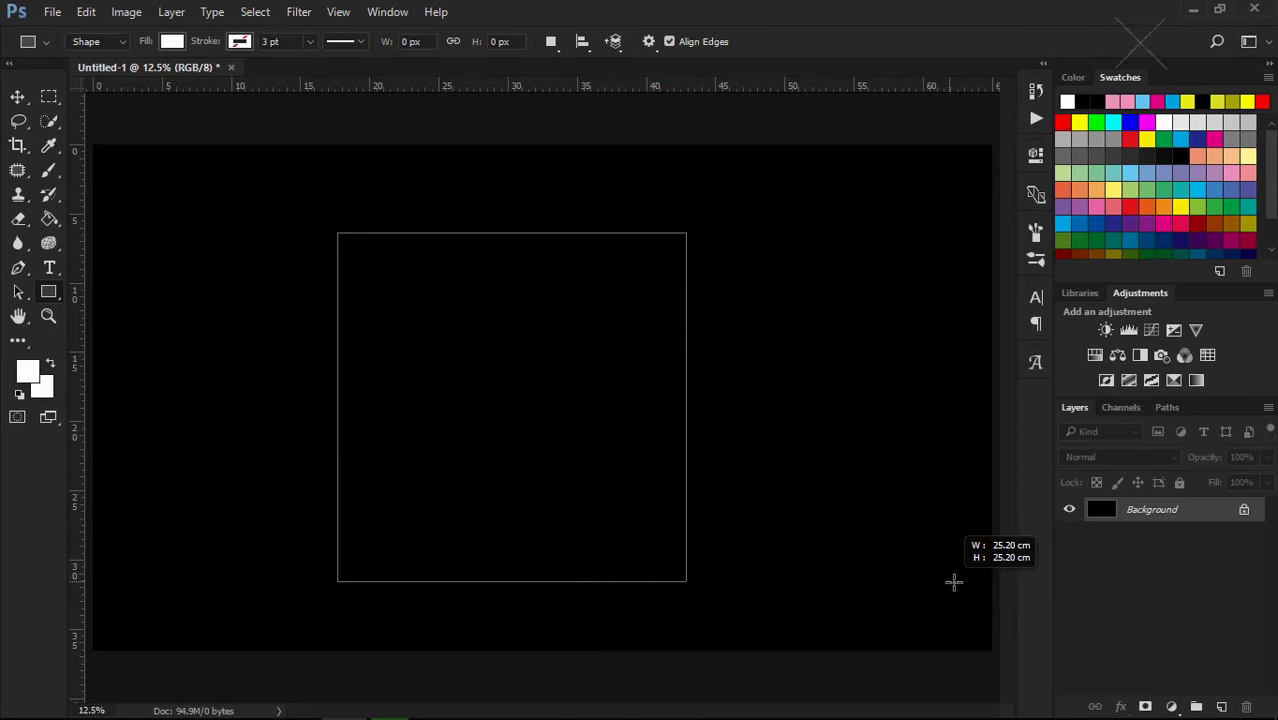
drag(953, 582, 960, 584)
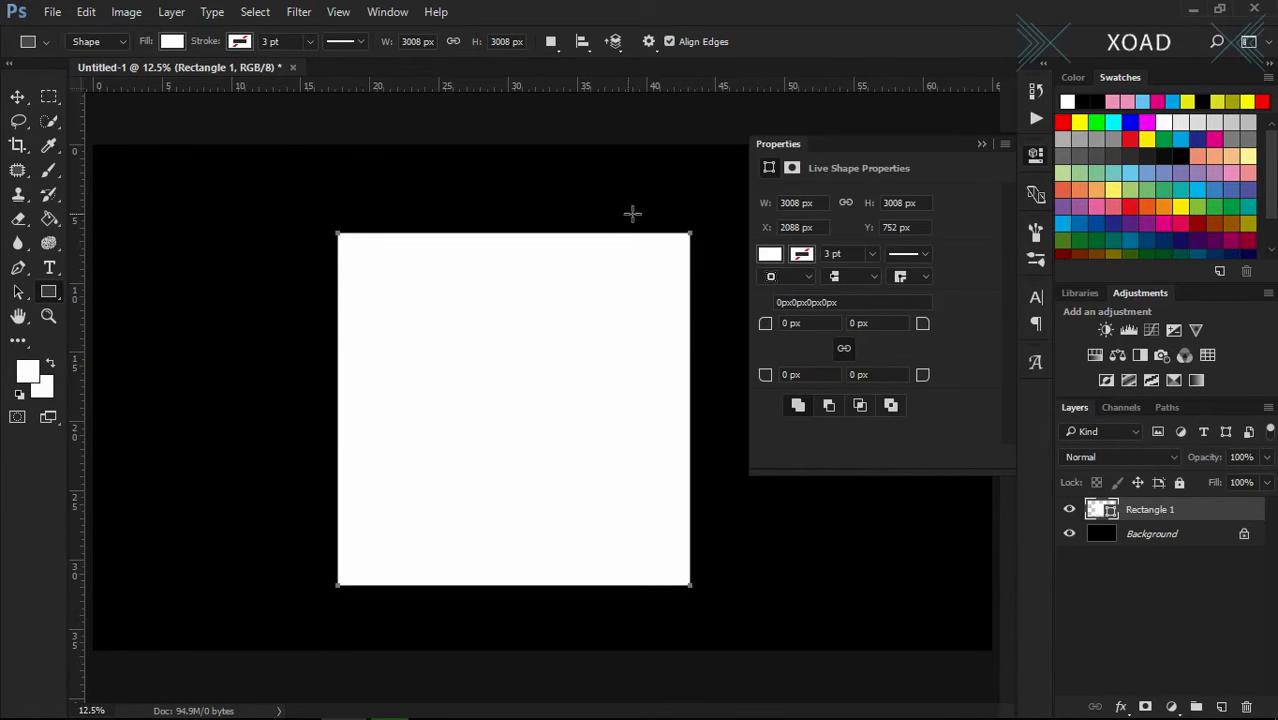
click(982, 148)
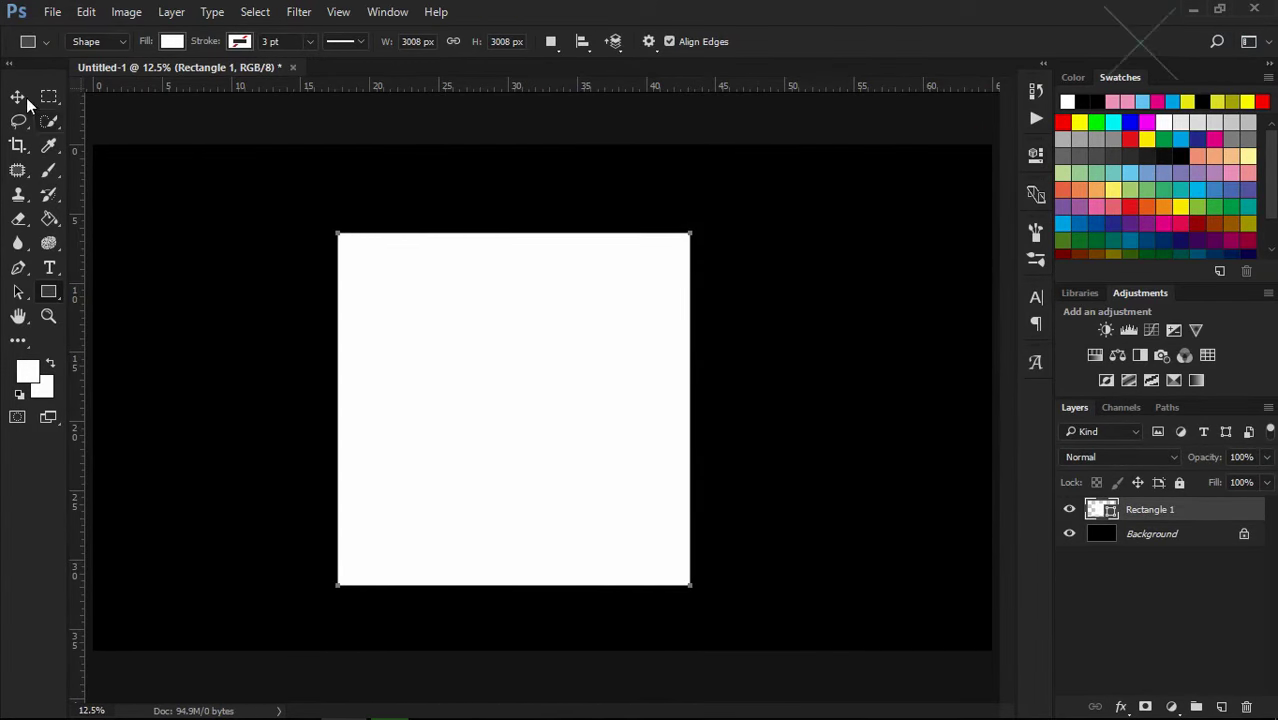
key(v)
mouse_move(584, 381)
mouse_down()
mouse_move(602, 346)
mouse_move(579, 365)
mouse_move(593, 362)
mouse_up()
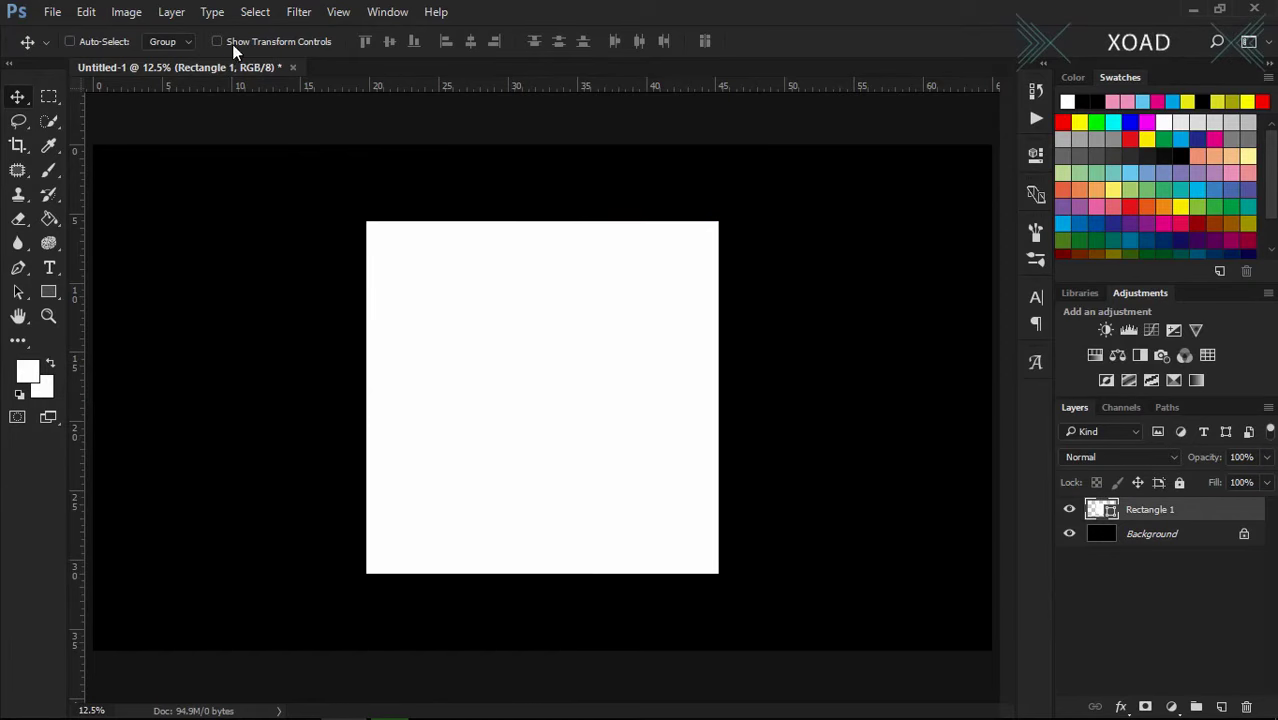
- Give the square no fill and a 33 pt white stroke
click(48, 291)
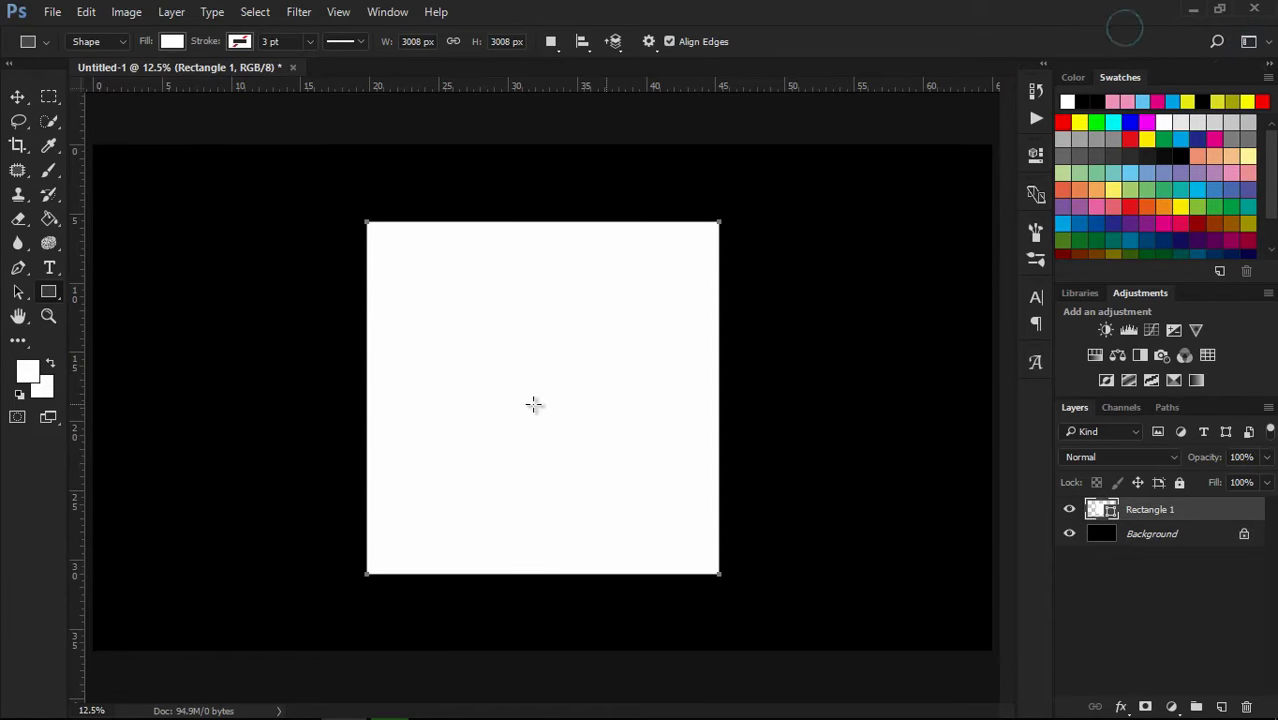
click(171, 41)
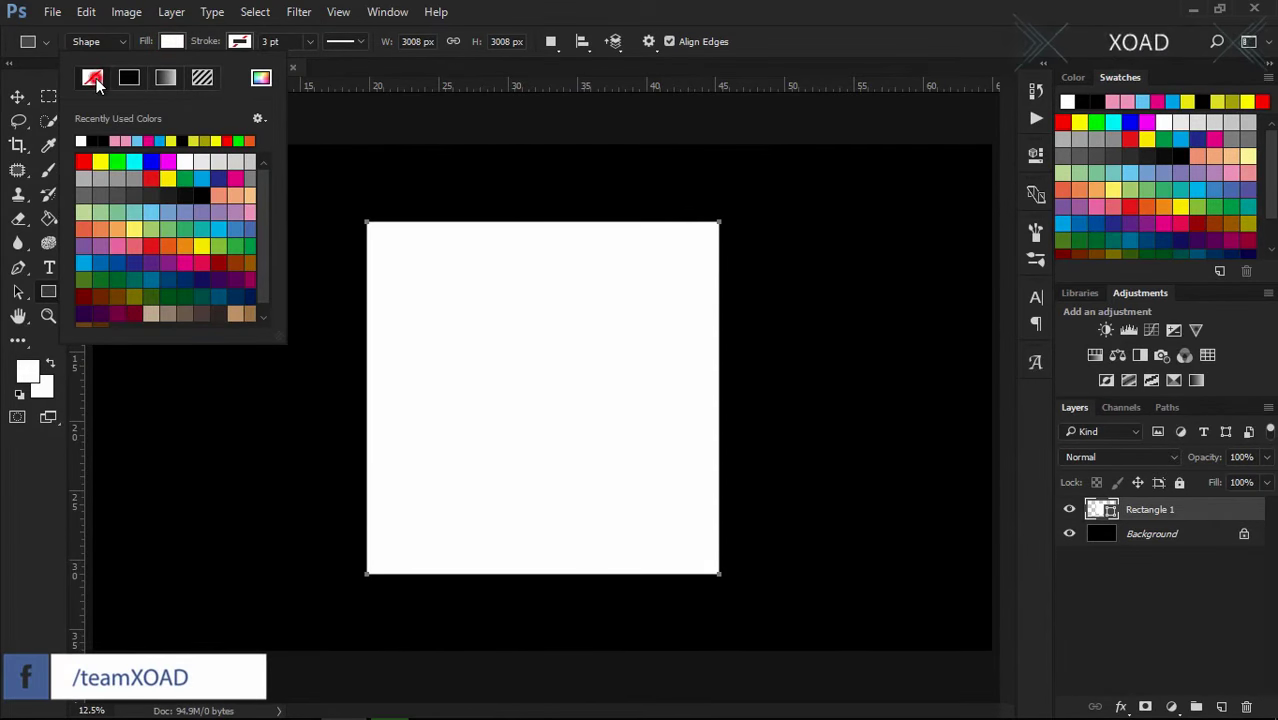
click(93, 78)
click(240, 43)
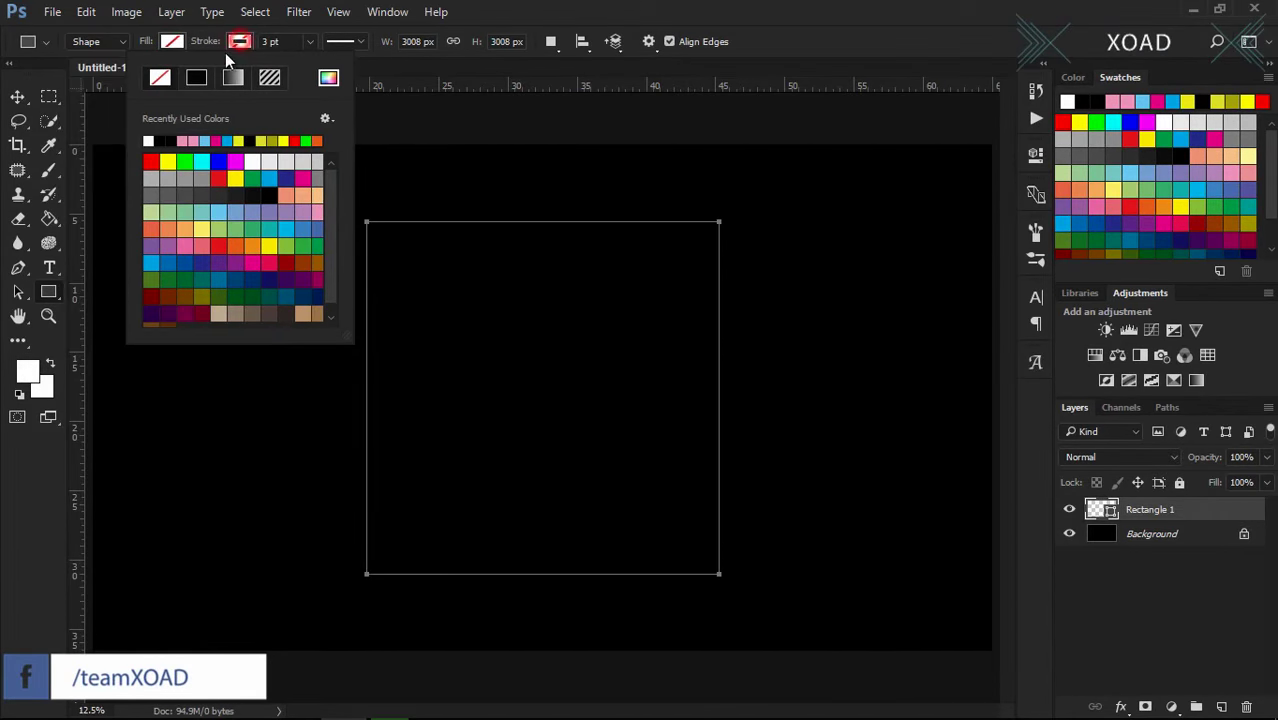
click(152, 140)
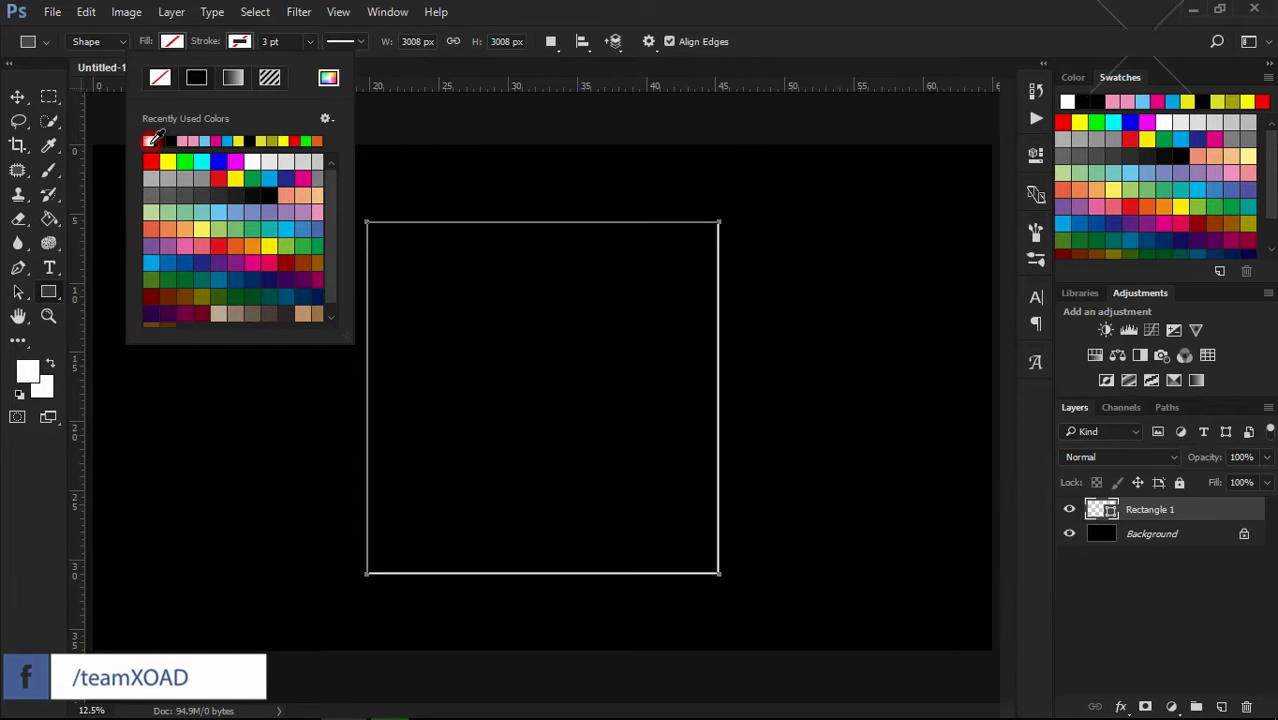
click(267, 42)
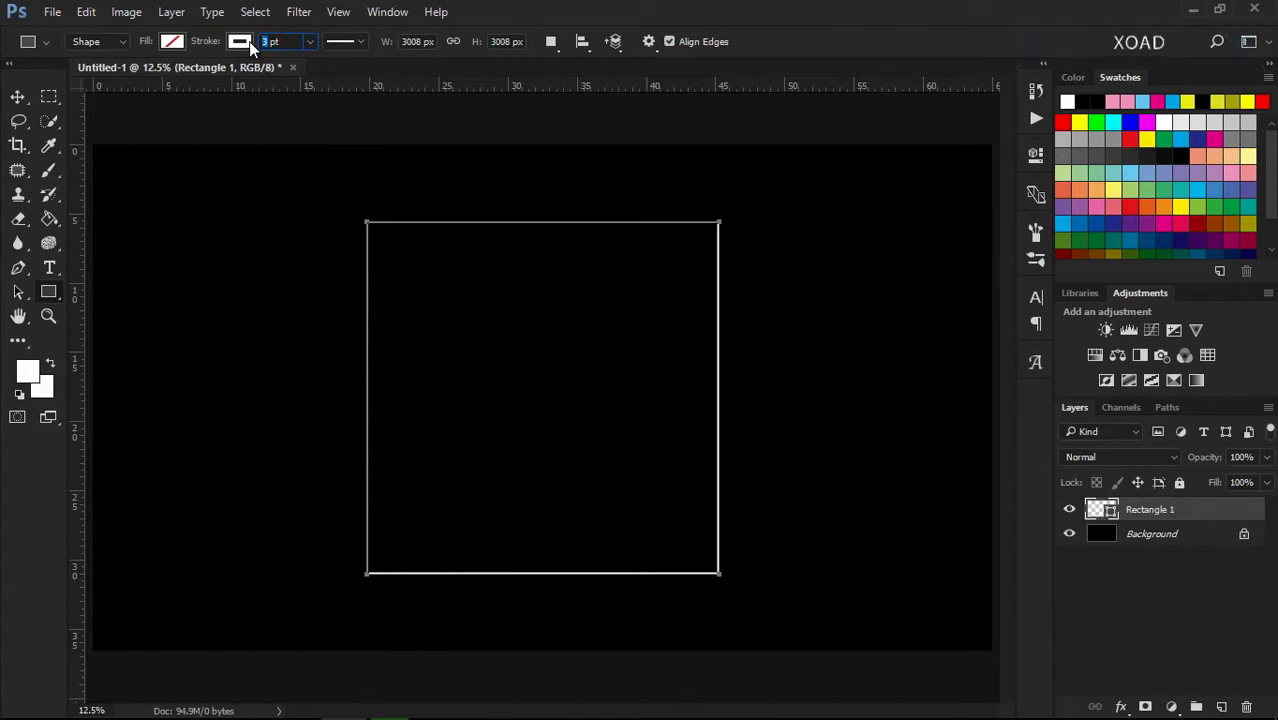
text(33)
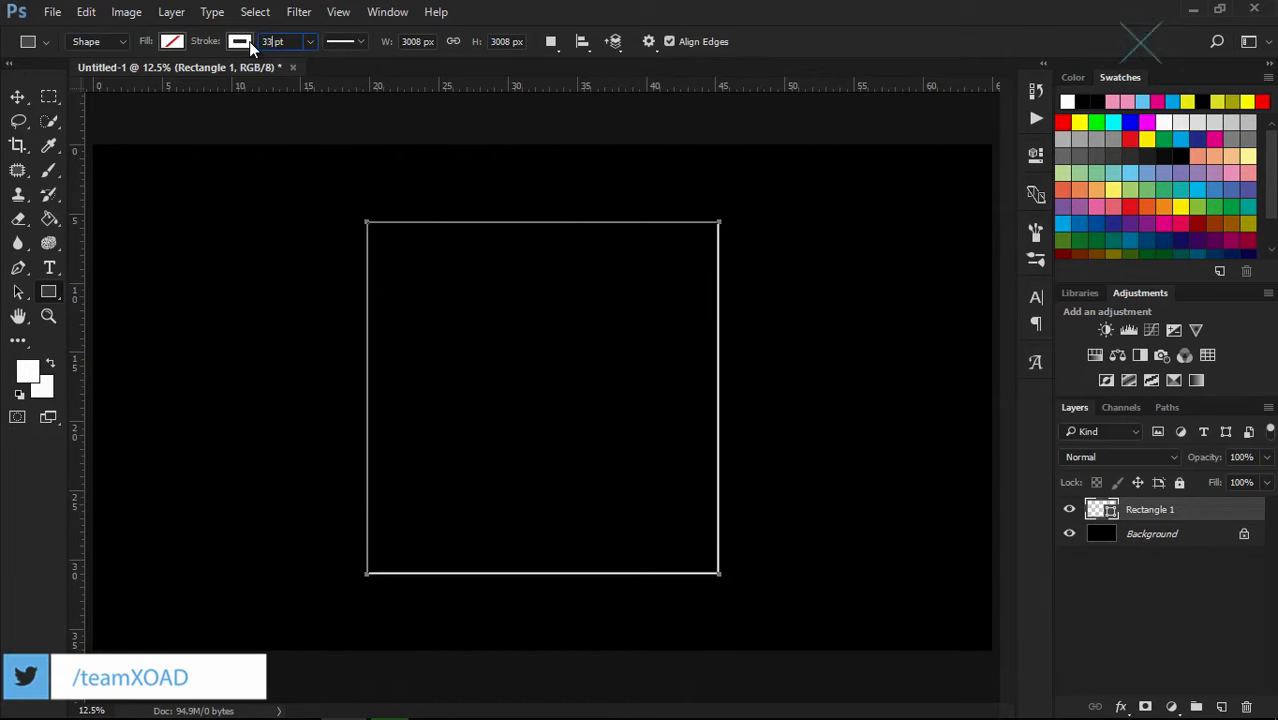
key(Return)
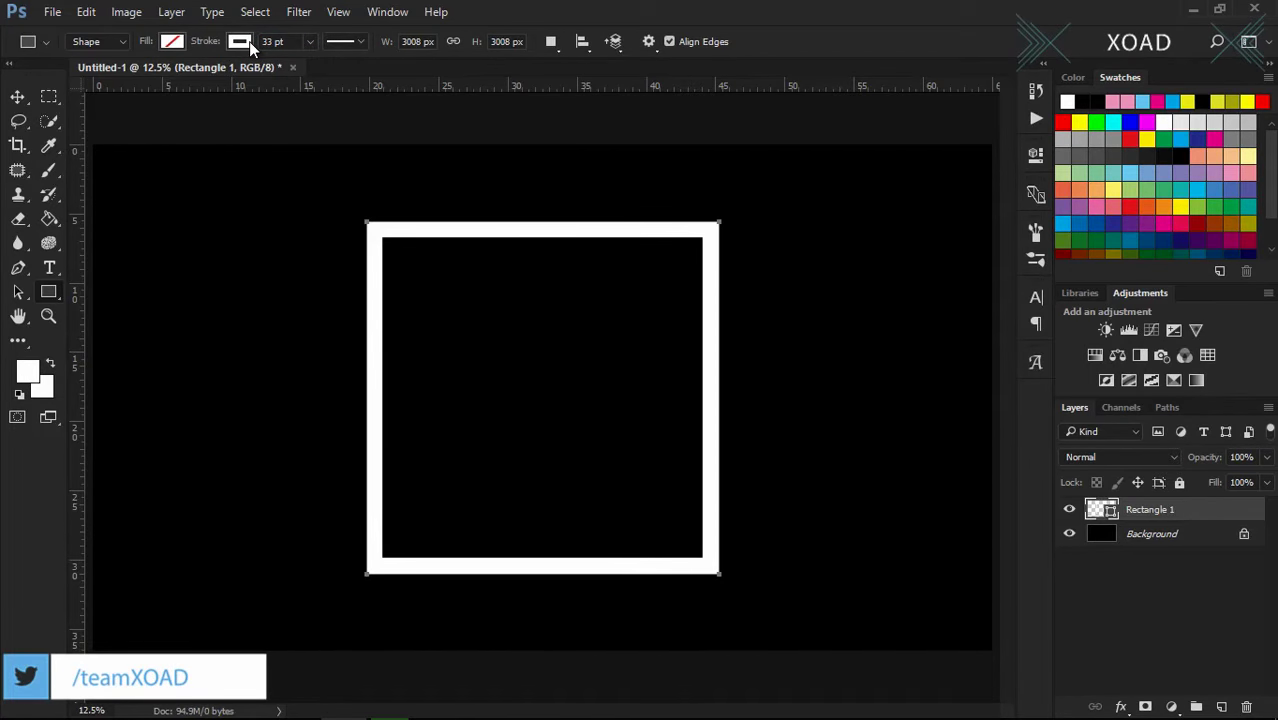
click(16, 96)
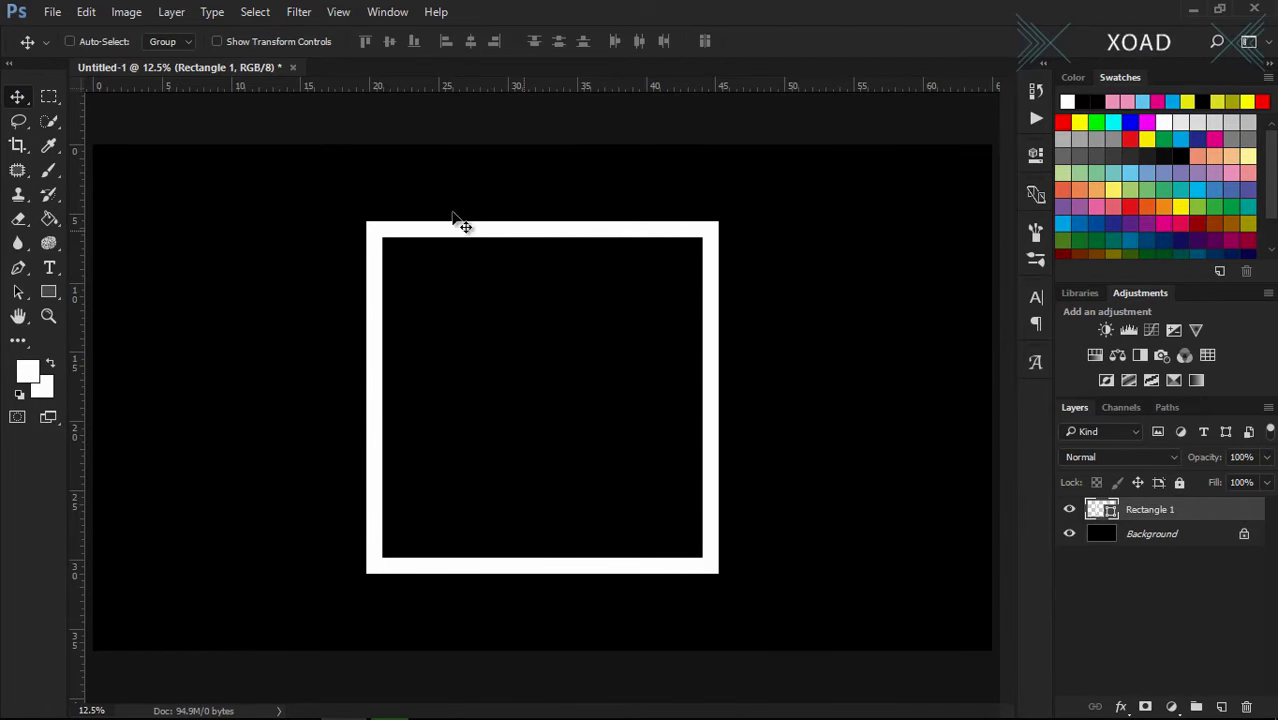
- Type MY in bold white Myanmar Text at 400 pt and move it into the frame
click(56, 267)
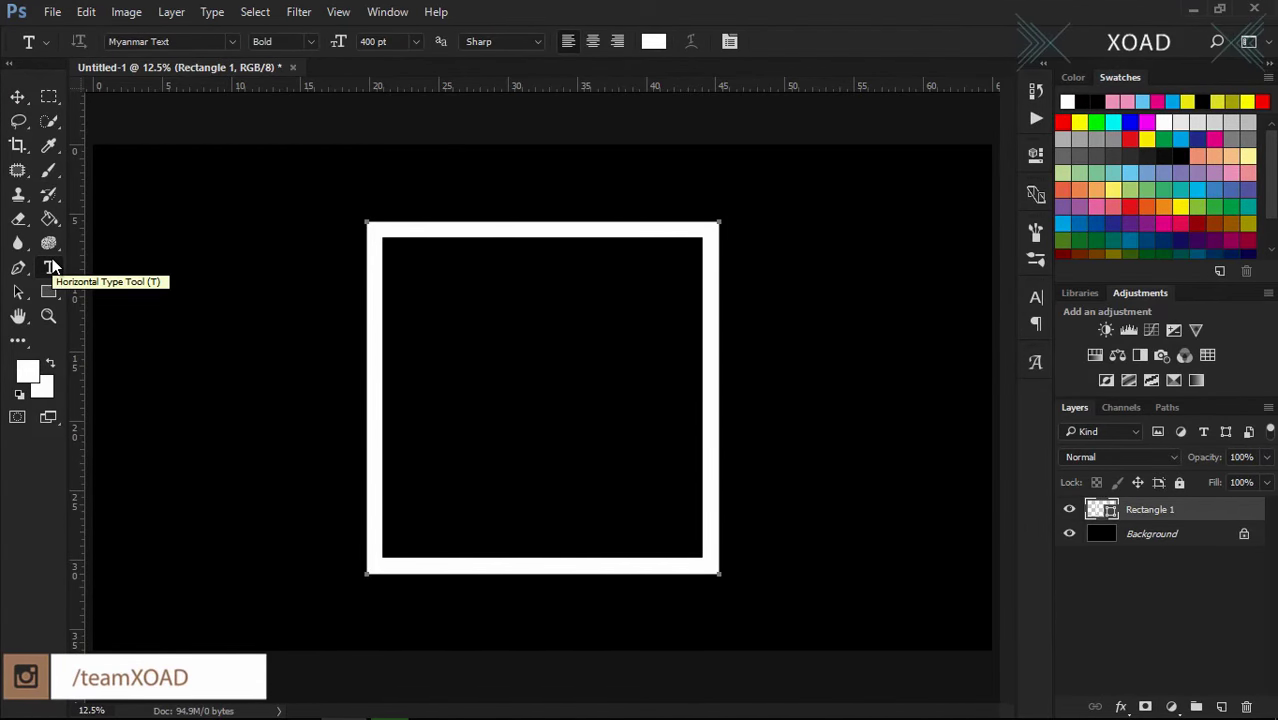
click(196, 368)
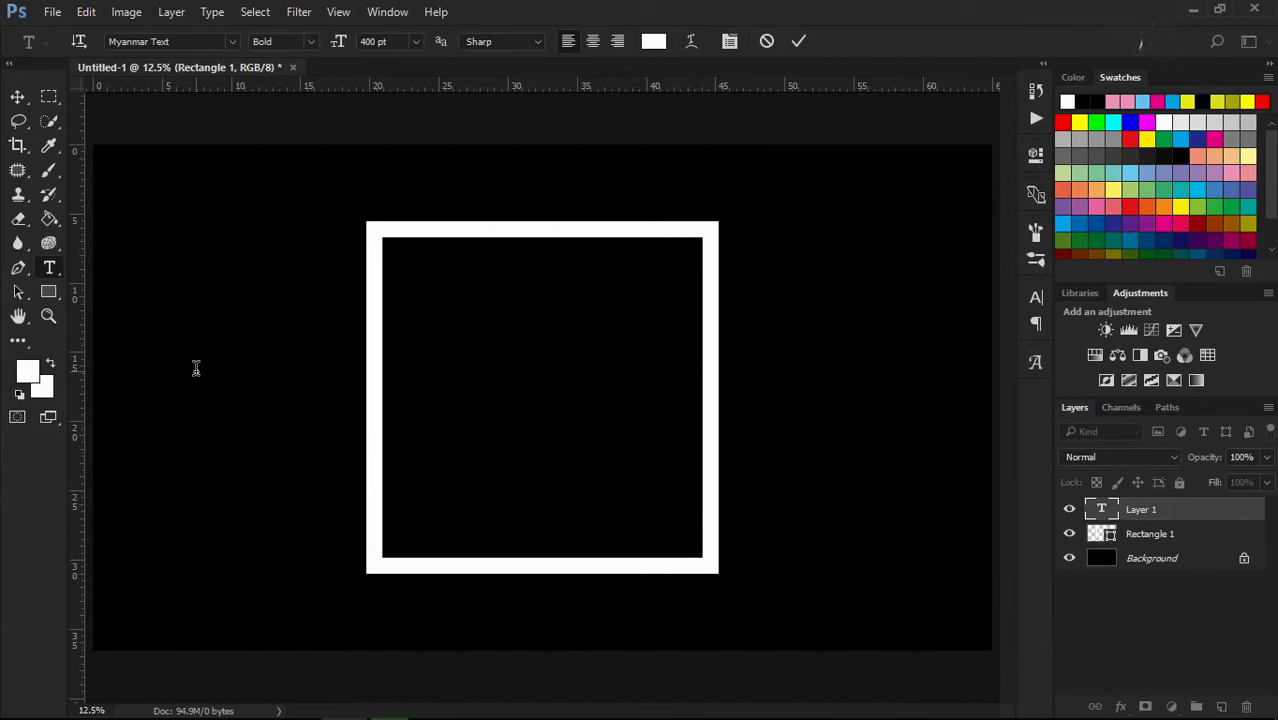
text(MY)
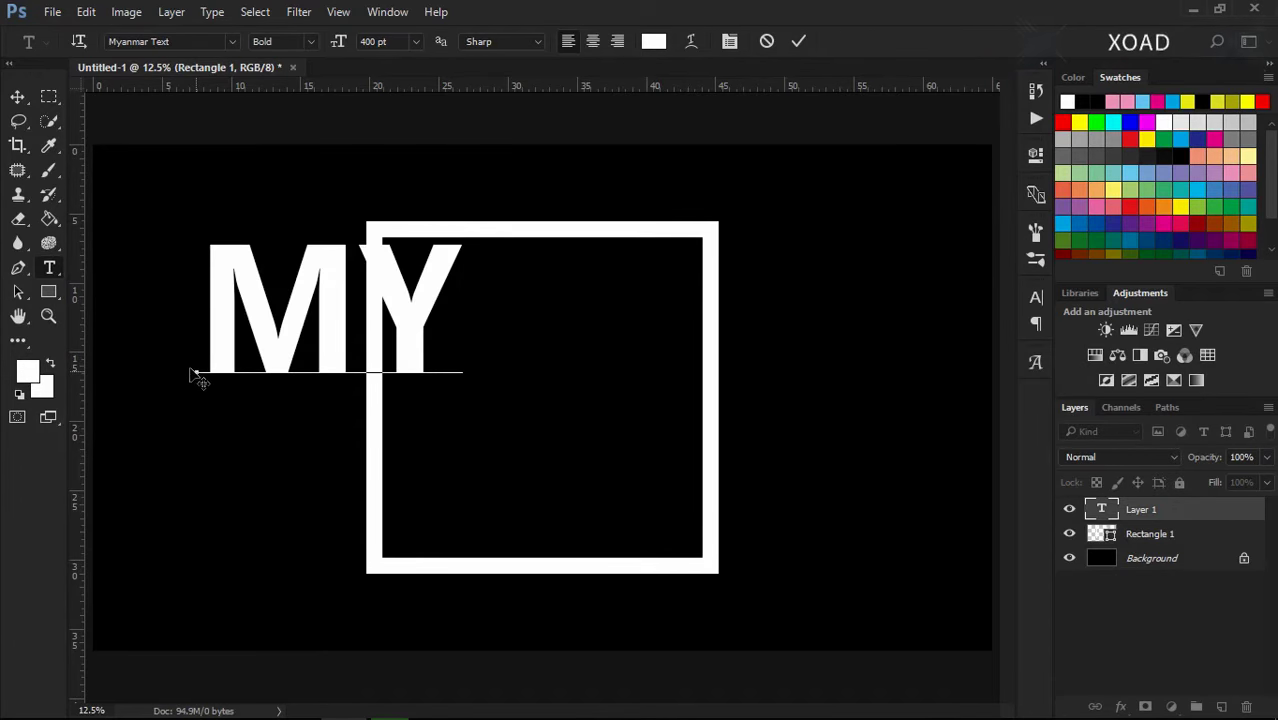
click(17, 96)
drag(251, 308, 456, 398)
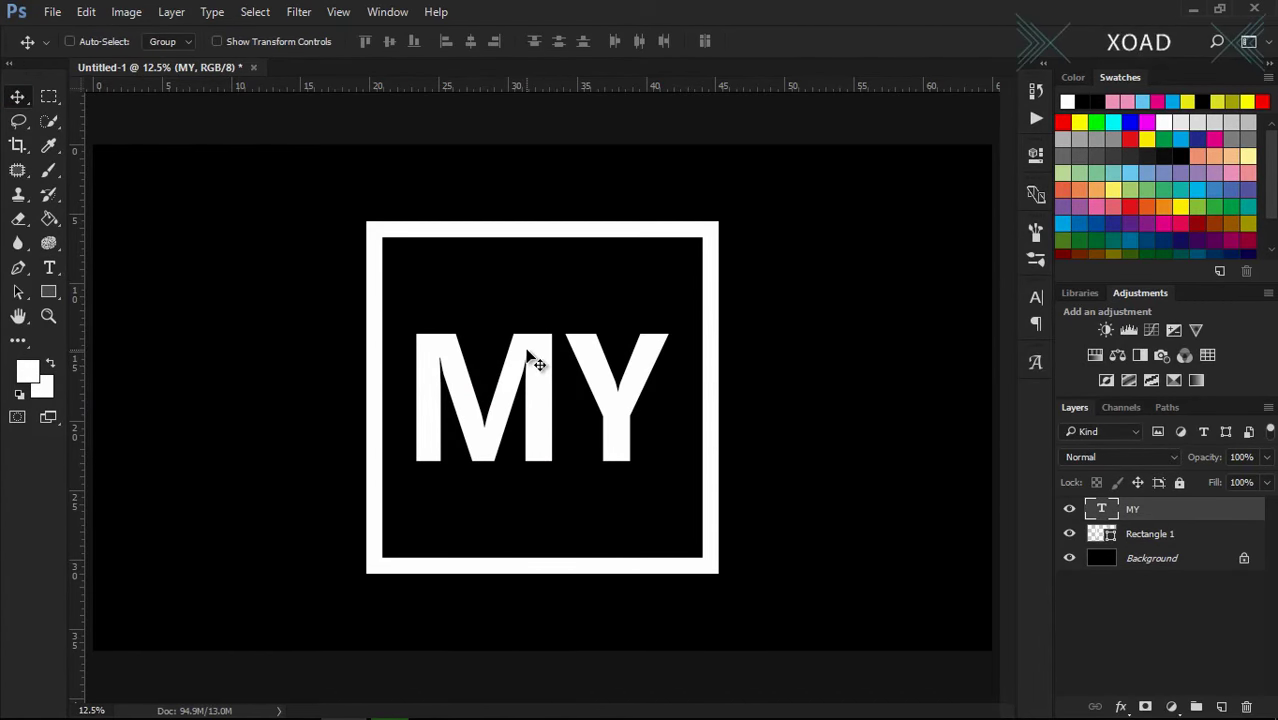
- Scale MY up to about 109% with Free Transform and recentre it in the frame
key(ctrl+t)
mouse_move(670, 309)
mouse_down()
mouse_move(707, 272)
mouse_move(697, 285)
mouse_up()
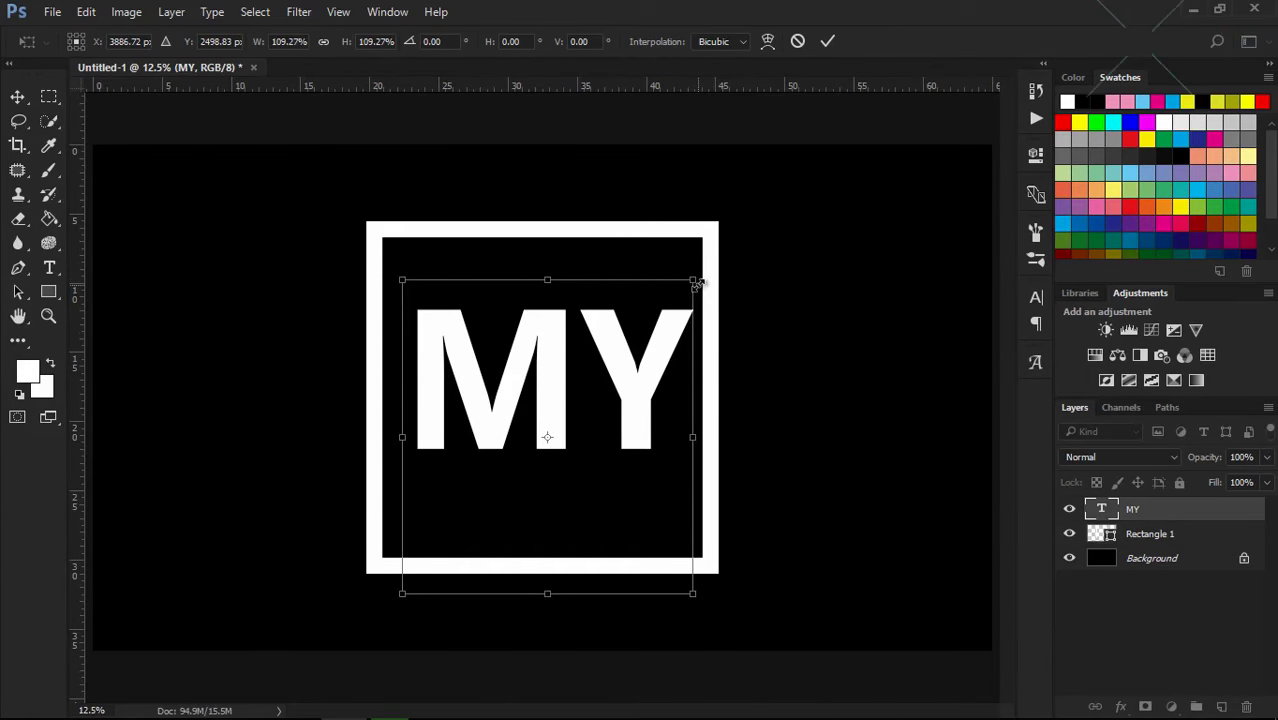
key(Return)
drag(556, 351, 550, 377)
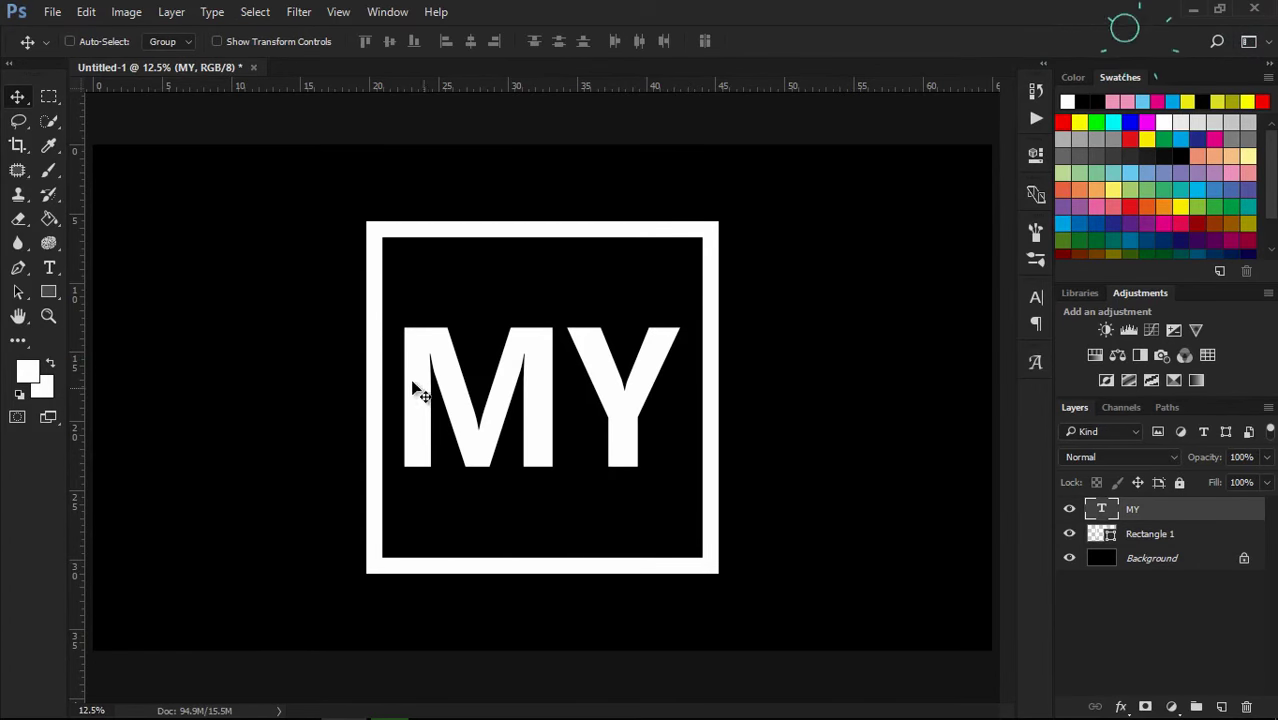
- Attempt to delete a band across MY and dismiss the resulting rasterize warning
click(50, 98)
drag(382, 365, 664, 425)
key(Delete)
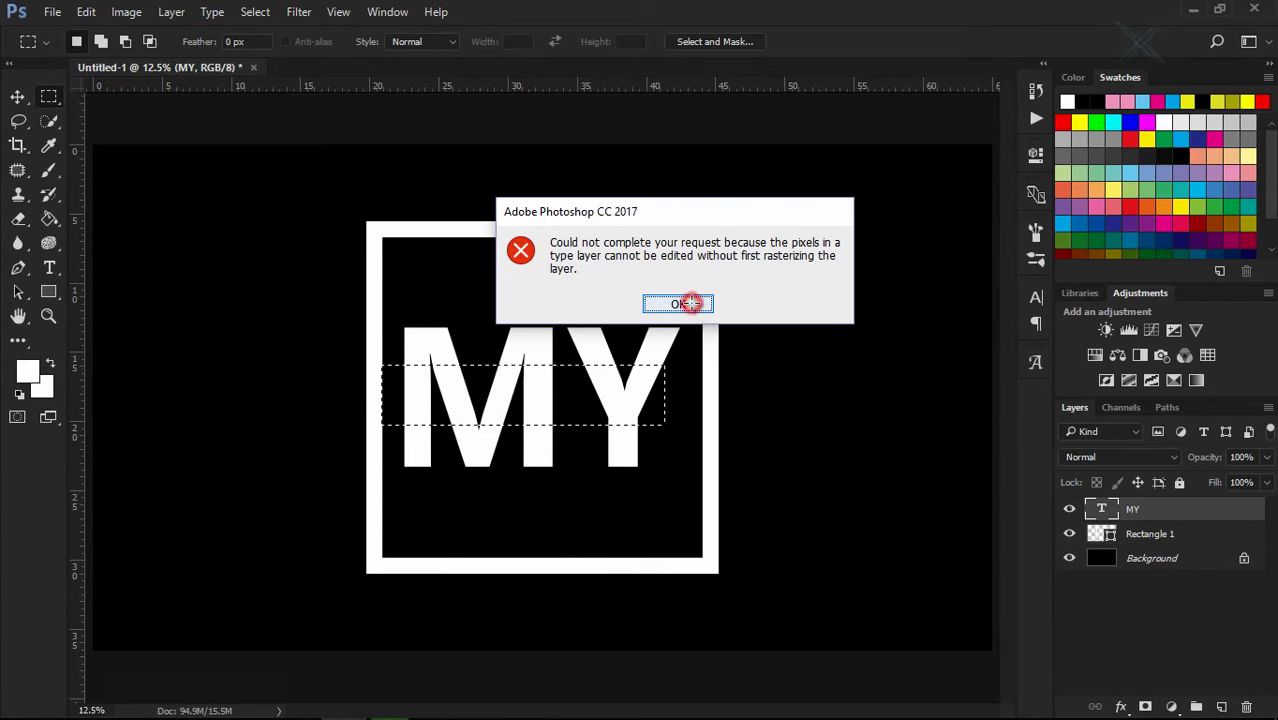
click(693, 306)
- Deselect and rasterize the MY type layer via its layer menu
click(234, 298)
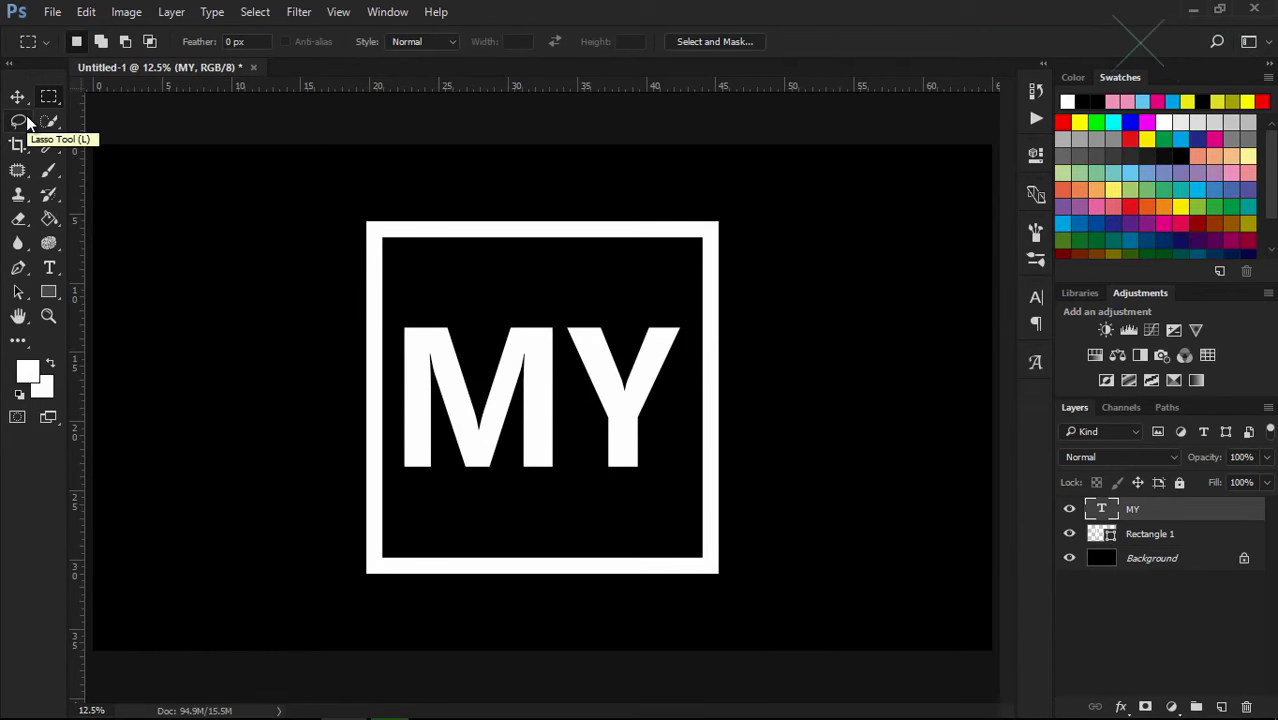
right_click(1174, 510)
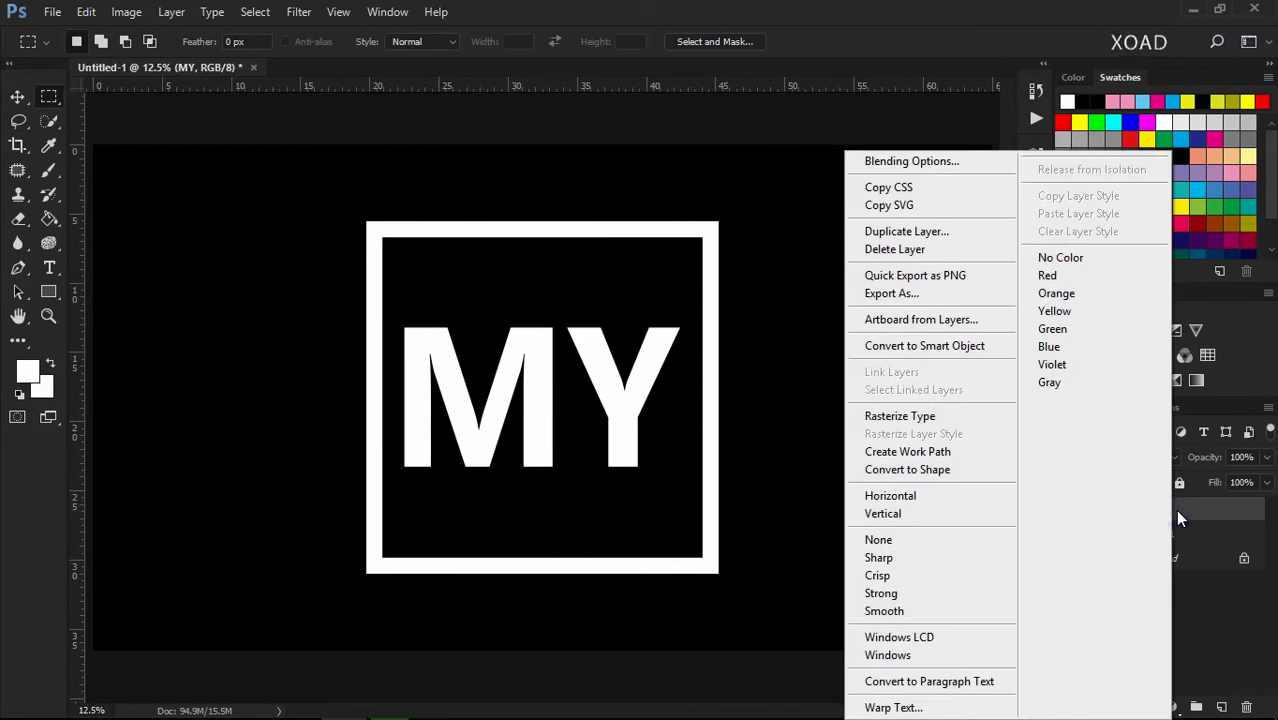
click(912, 416)
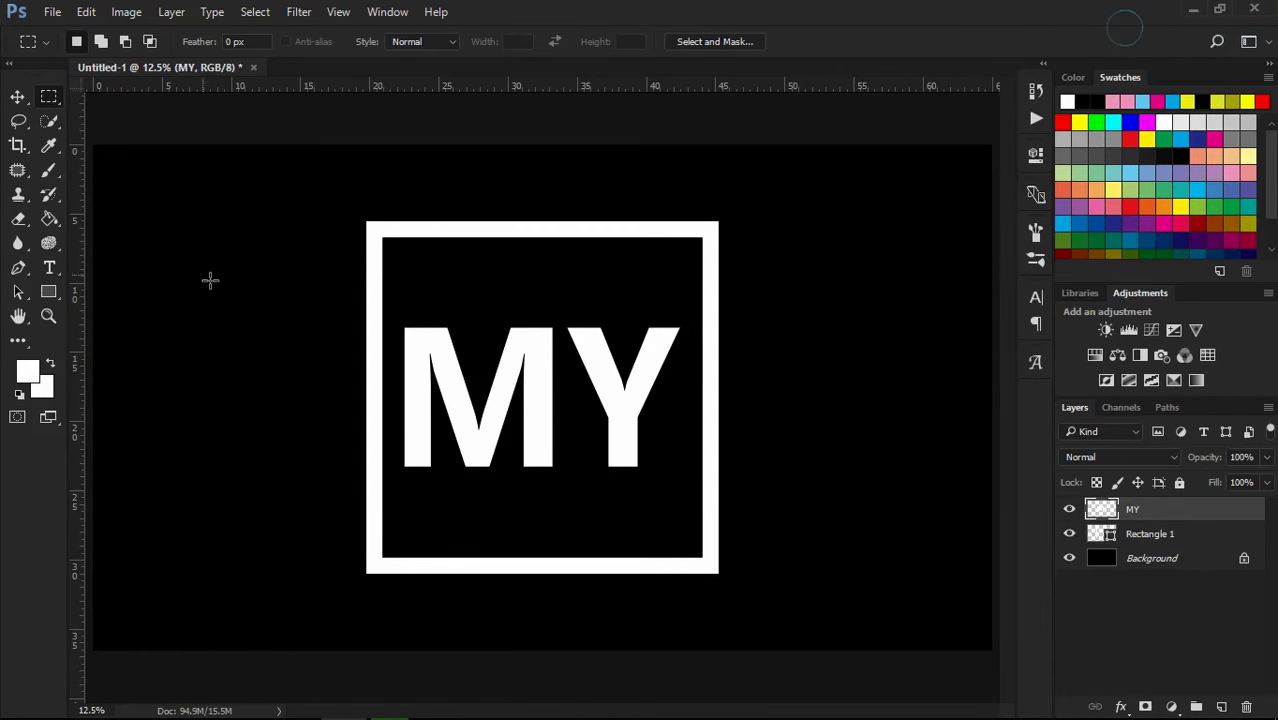
- Delete a thin horizontal band across the middle of MY and deselect
drag(736, 291, 984, 322)
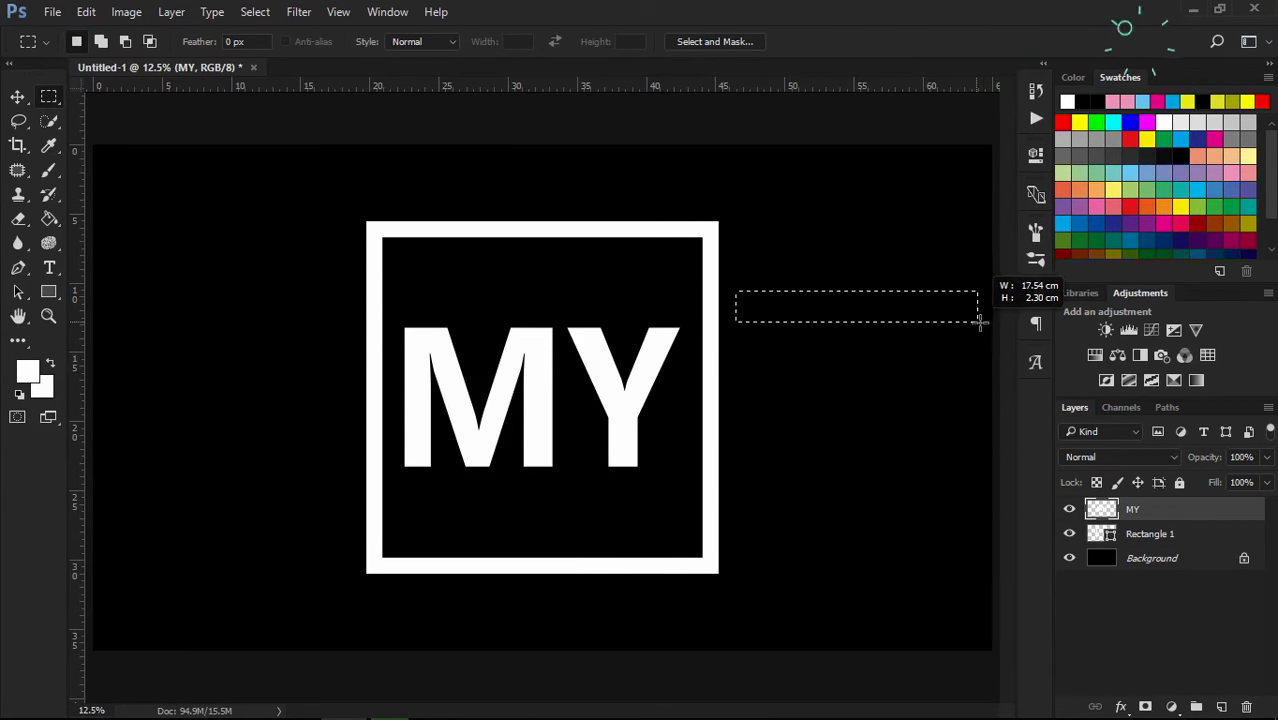
mouse_move(214, 234)
mouse_down()
mouse_move(305, 271)
mouse_move(471, 271)
mouse_up()
mouse_move(394, 251)
mouse_down()
mouse_move(579, 406)
mouse_move(555, 404)
mouse_up()
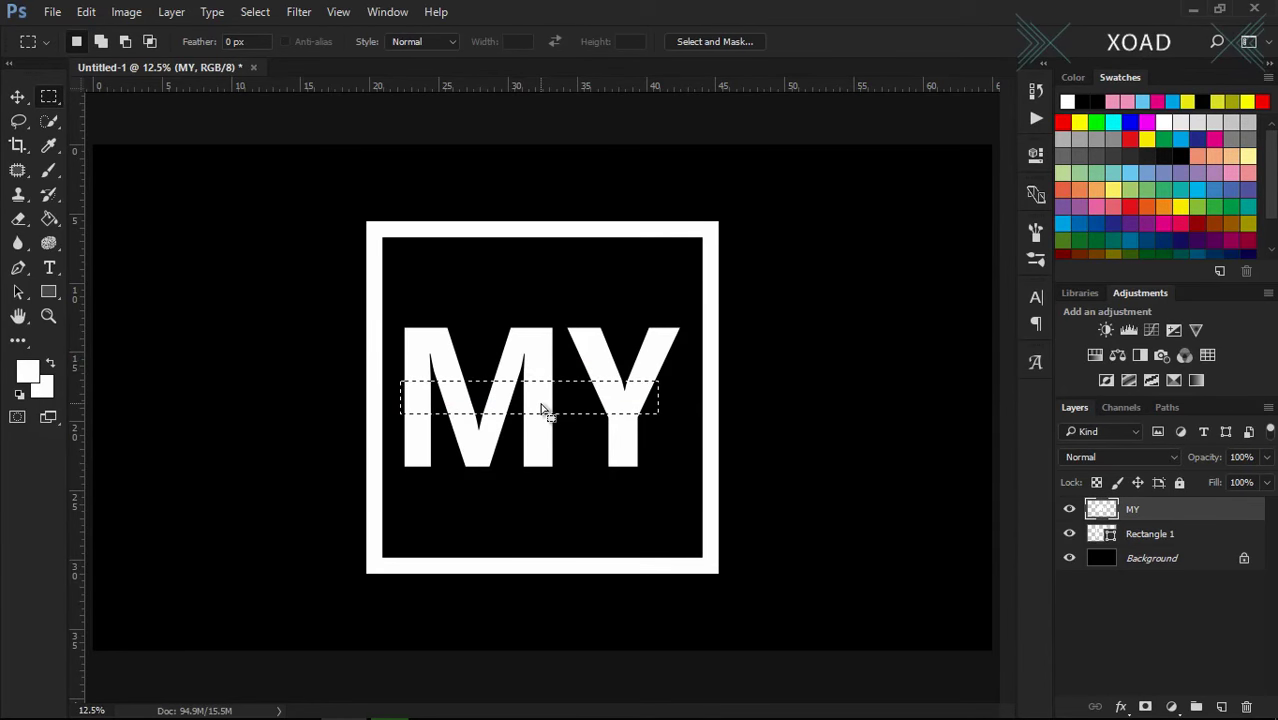
key(Delete)
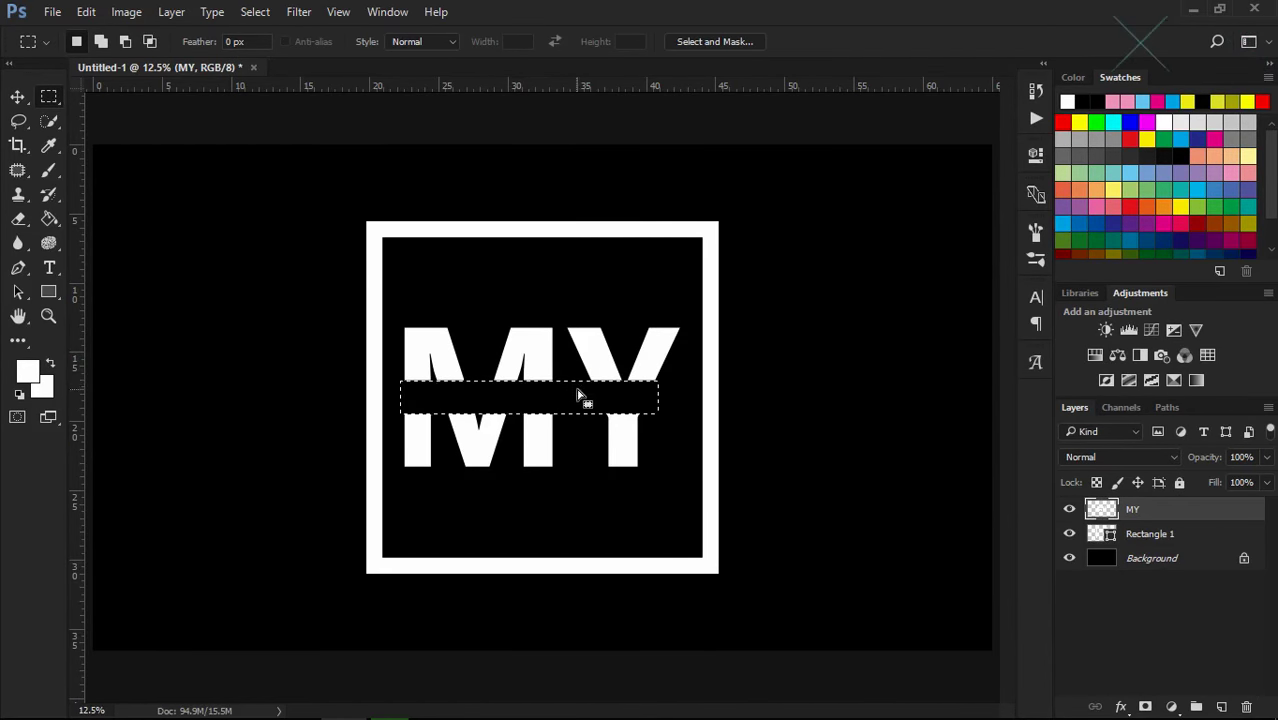
click(144, 197)
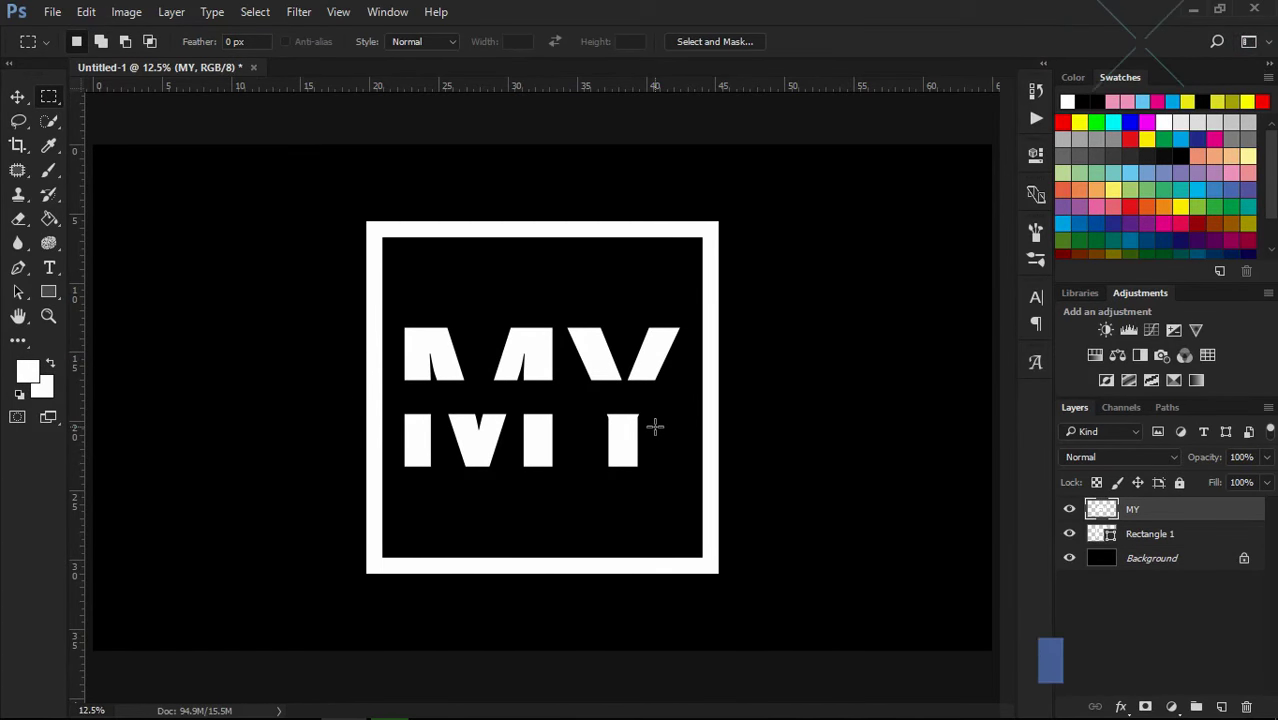
click(54, 265)
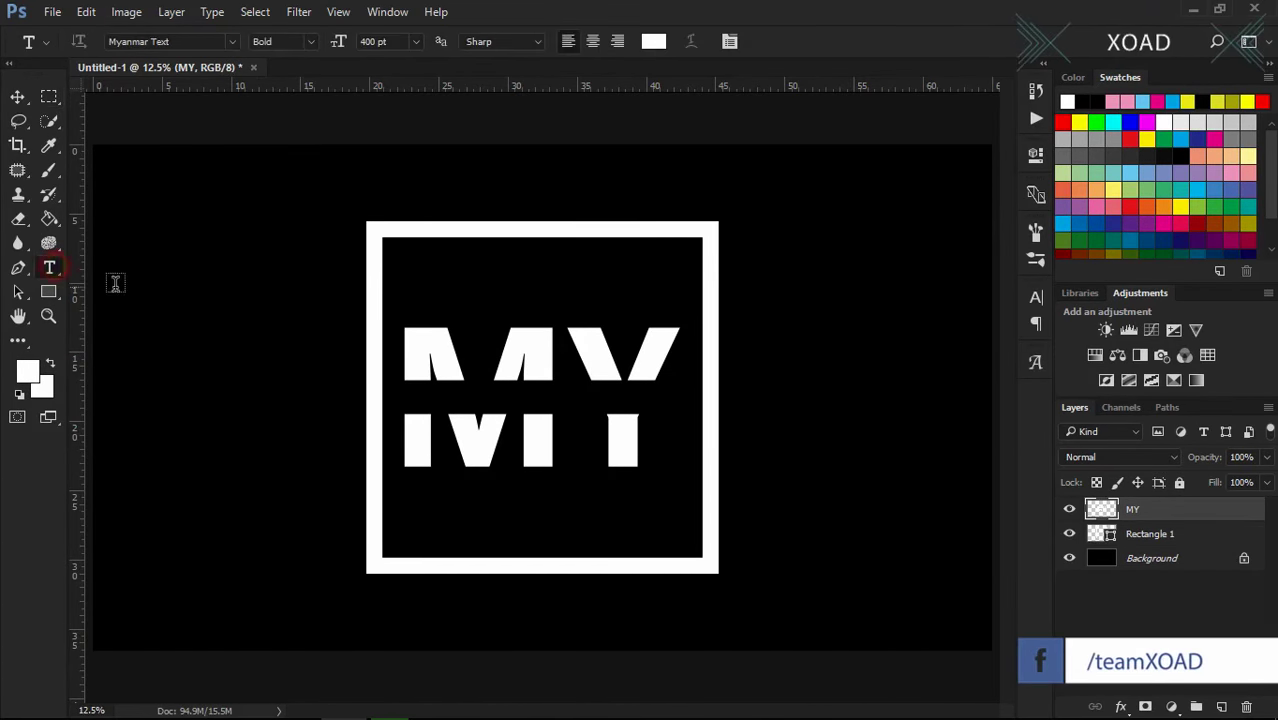
- Type STORE left of the frame and set its font size to 150 pt
click(194, 317)
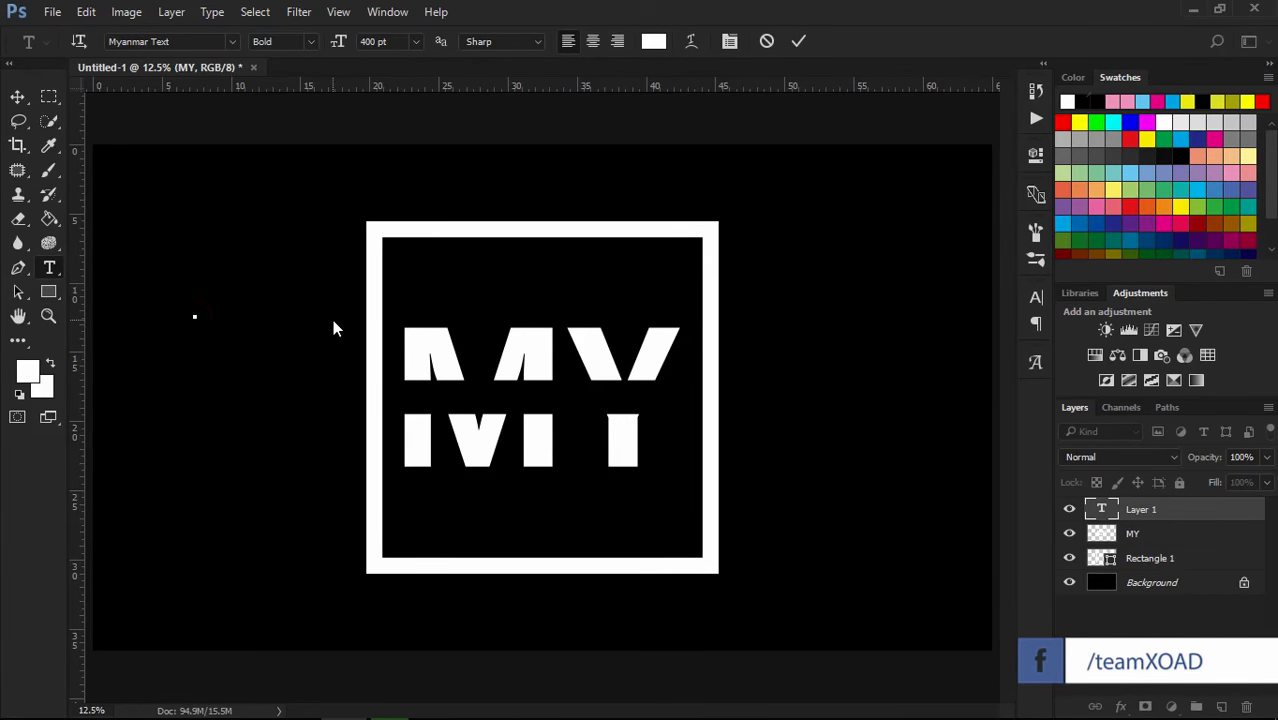
text(STORE)
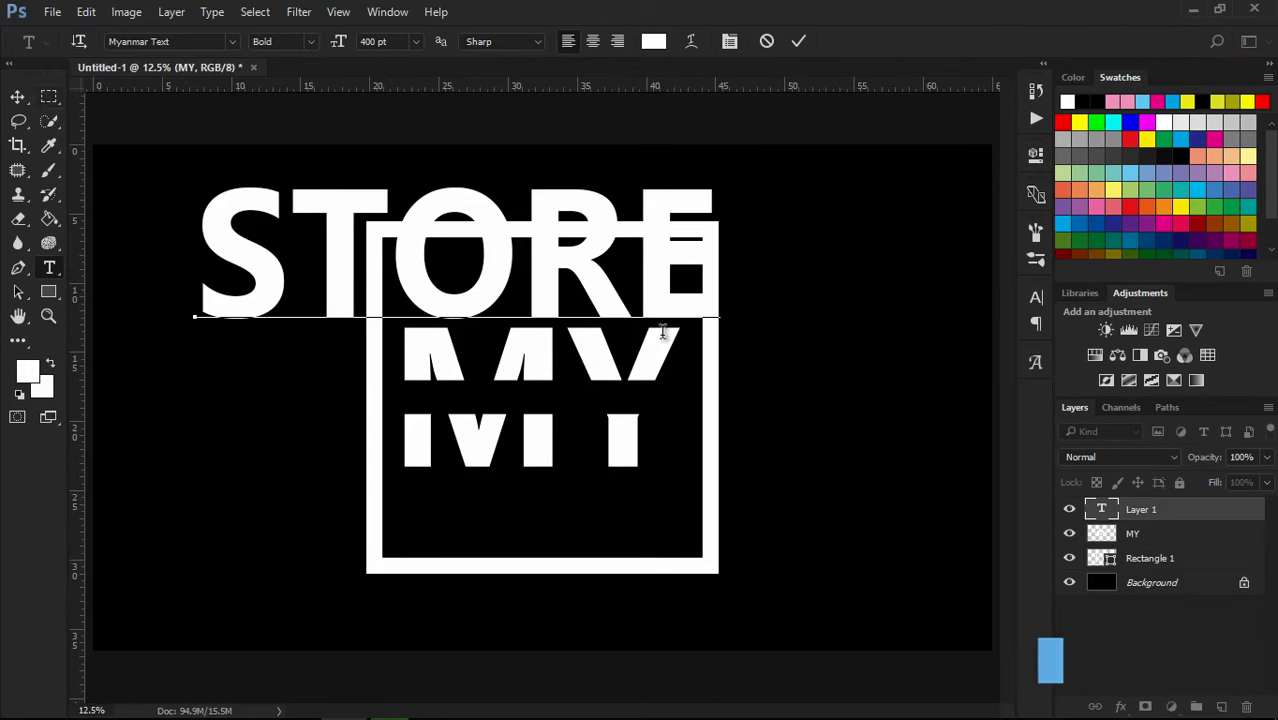
drag(716, 289, 240, 283)
click(311, 42)
click(367, 41)
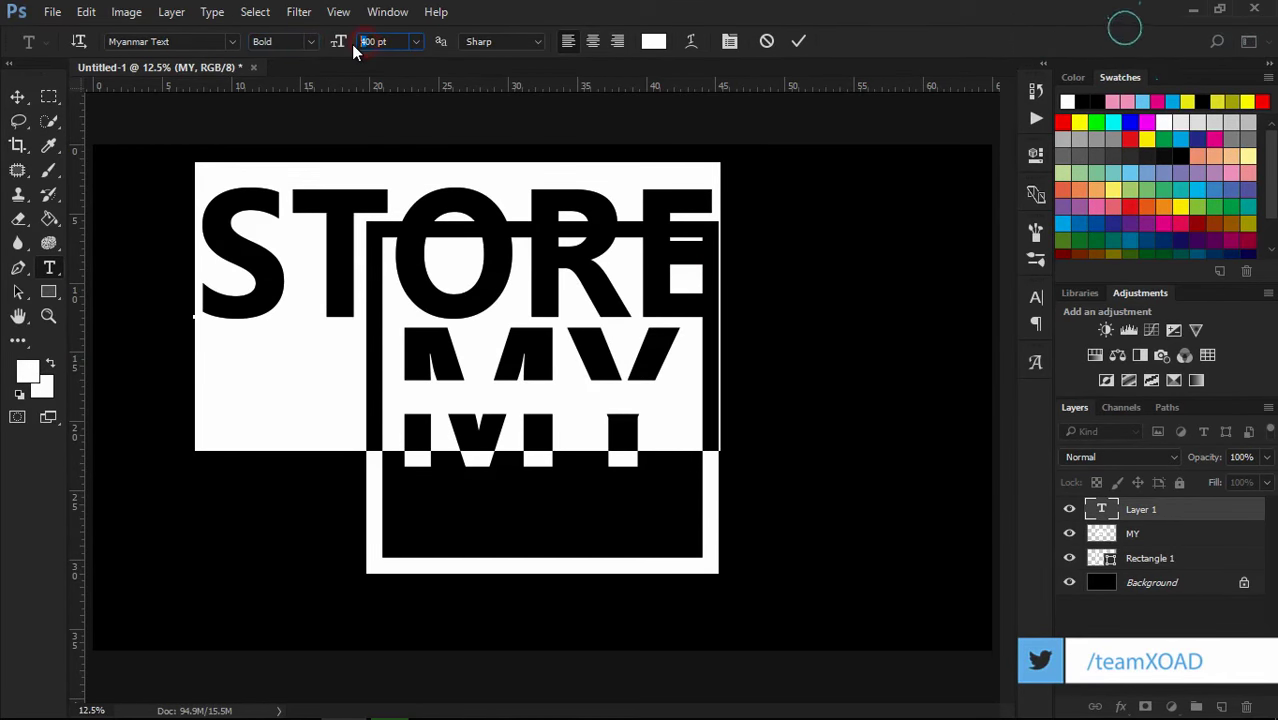
text(2)
key(Return)
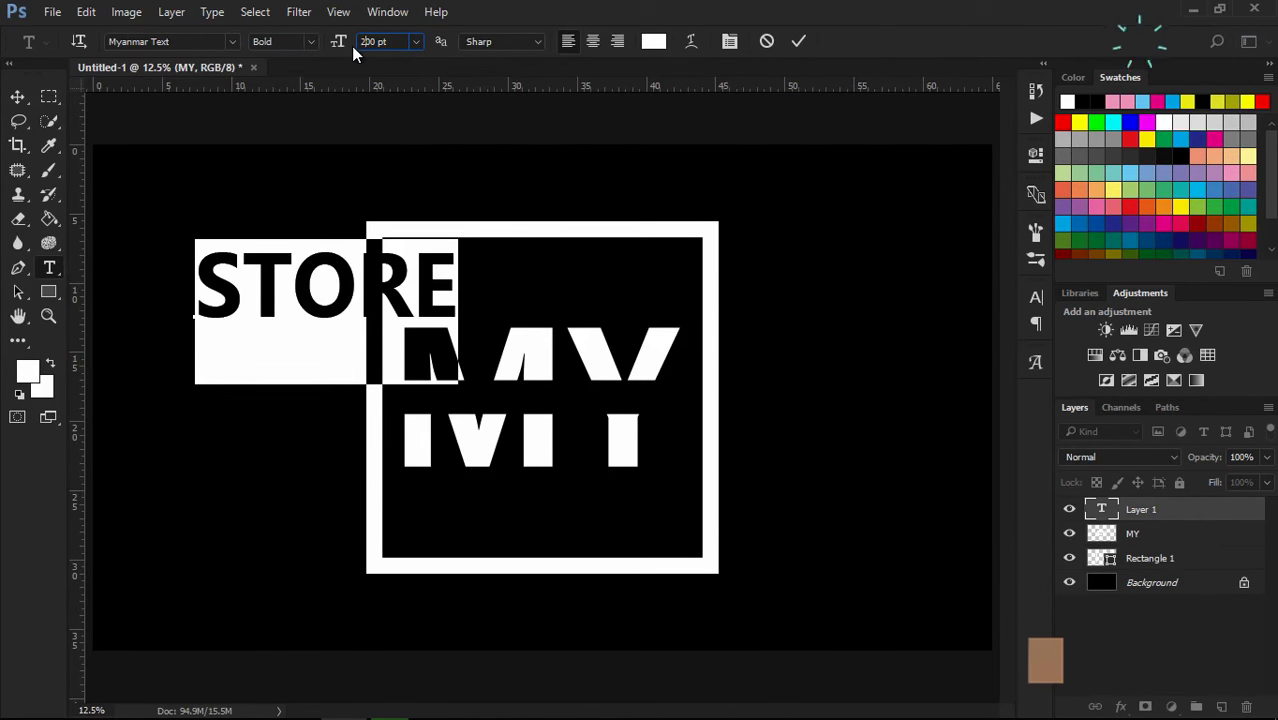
text(150)
key(Return)
click(17, 97)
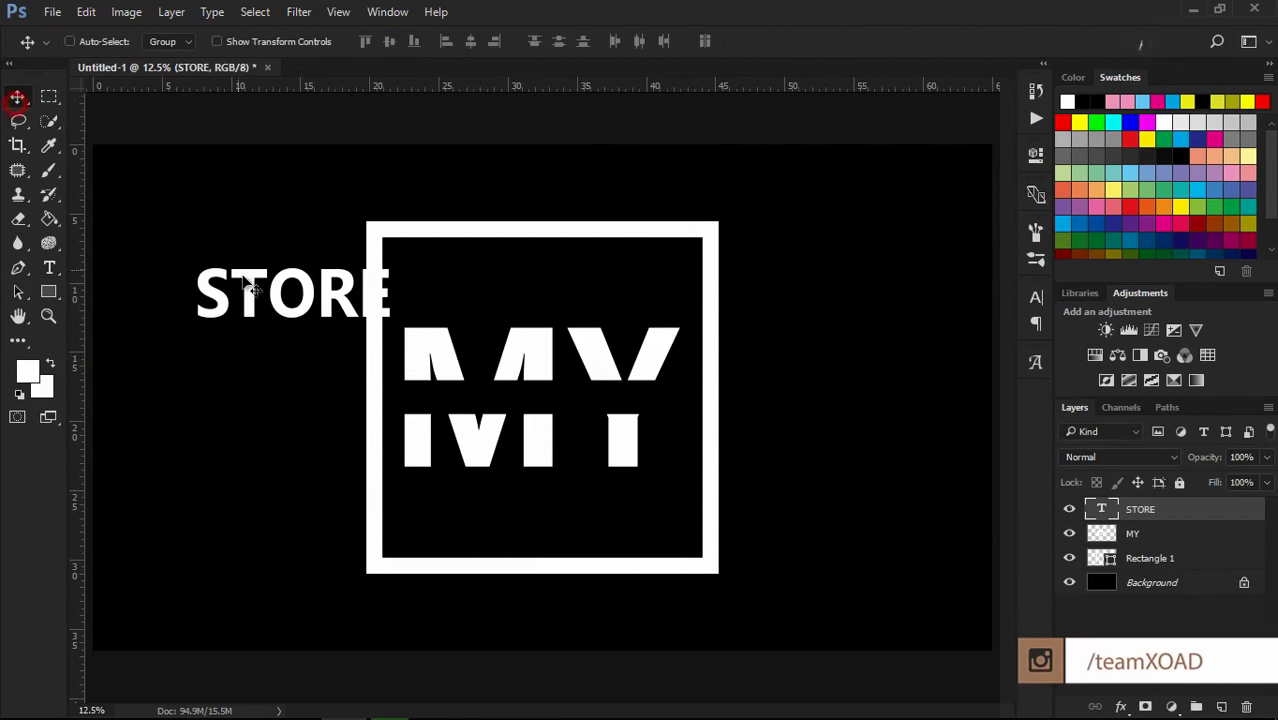
- Move STORE over MY and scale it down to about 60%, centred in the gap
drag(282, 308, 532, 413)
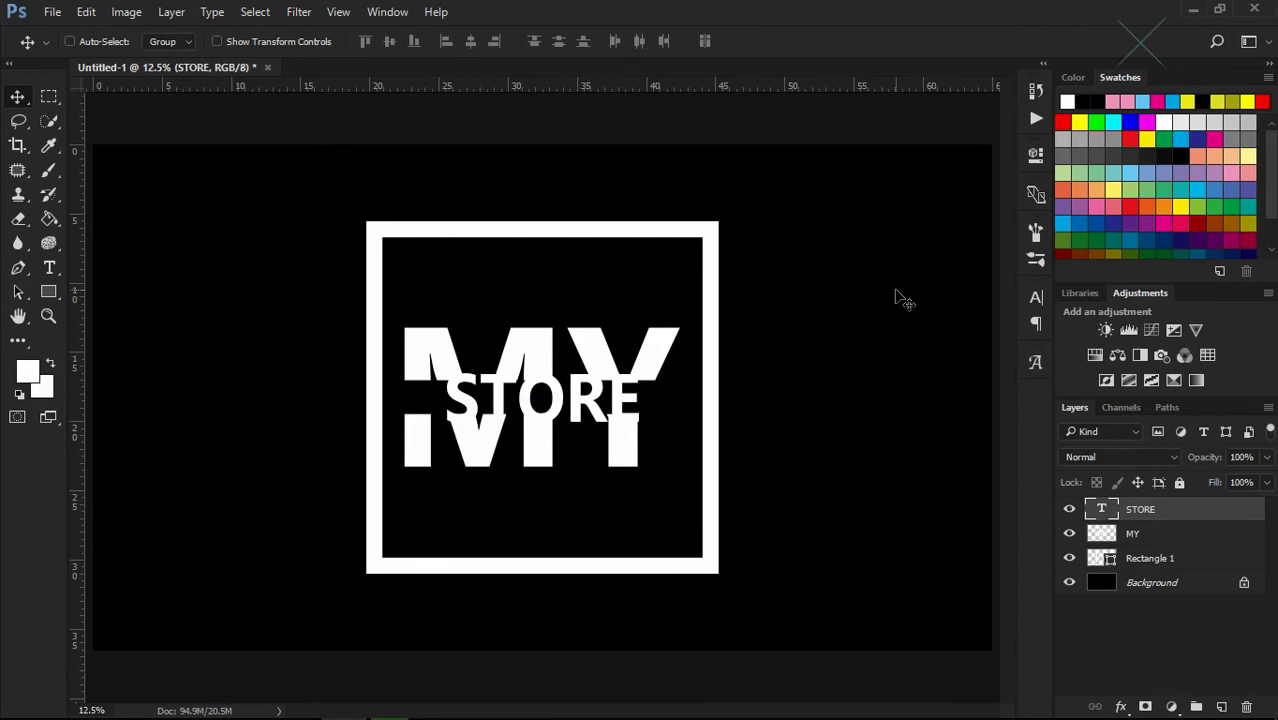
key(ctrl)
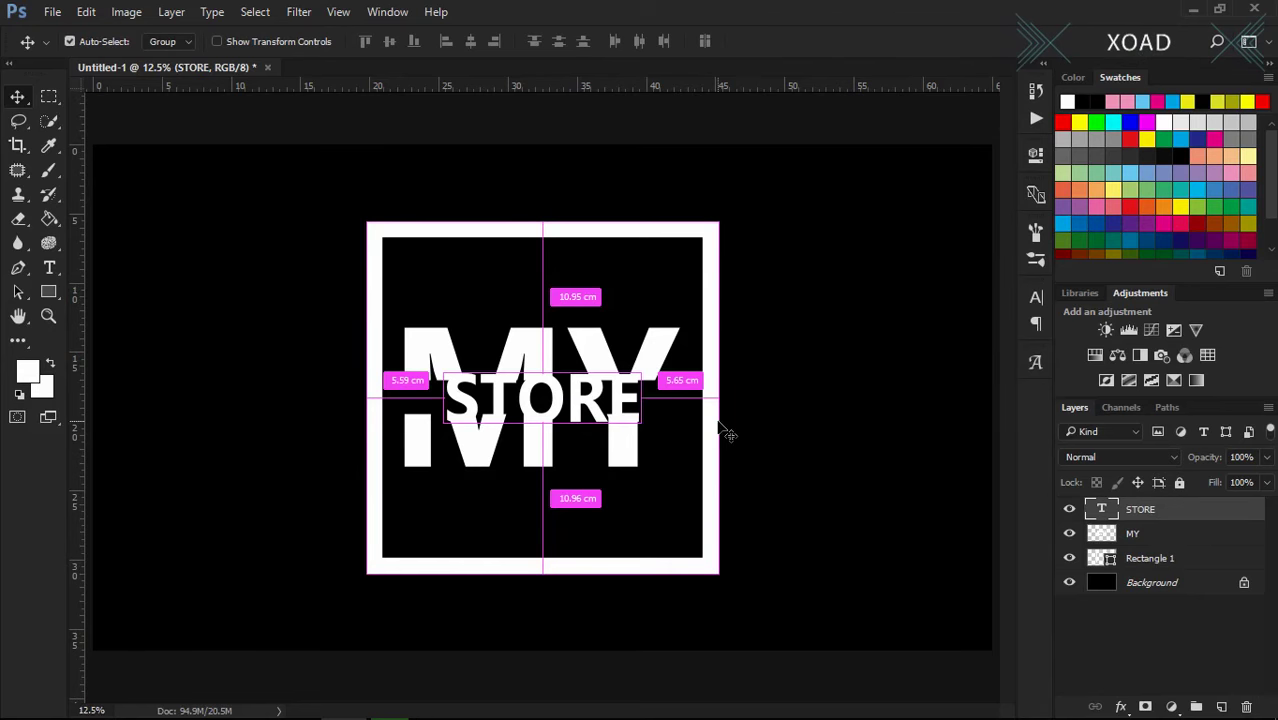
key(ctrl+t)
drag(632, 372, 585, 432)
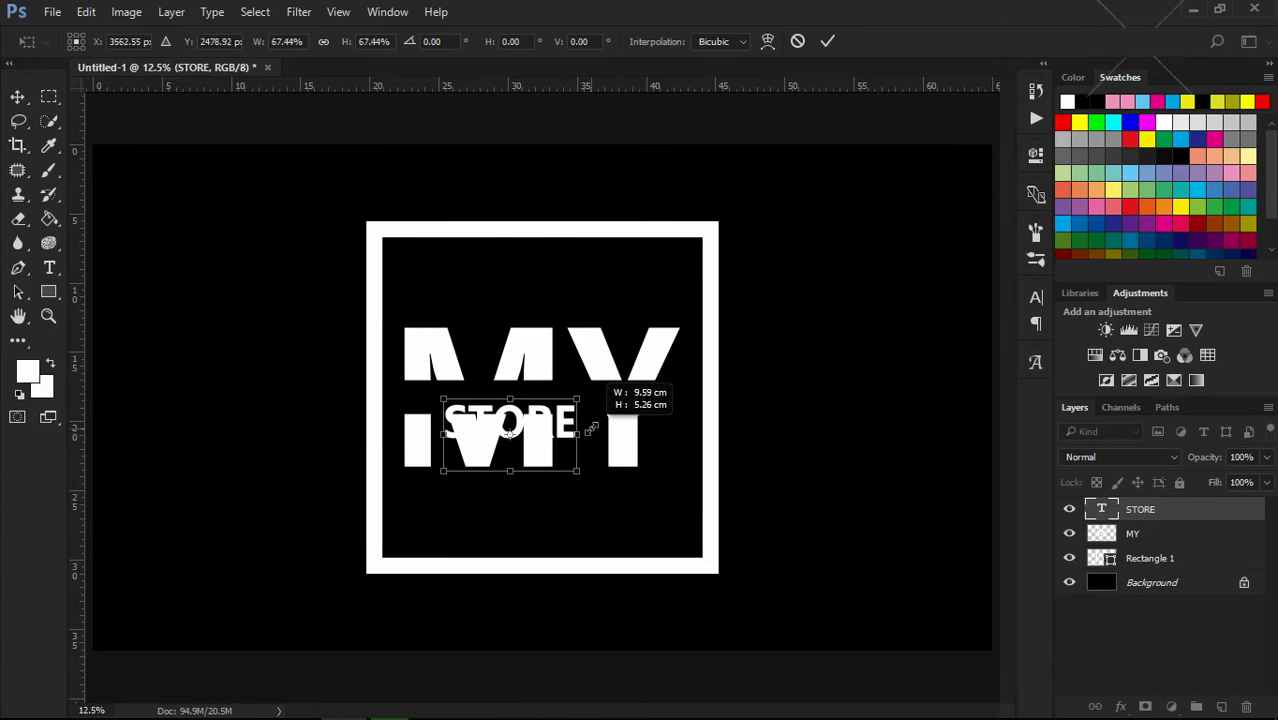
mouse_move(585, 432)
mouse_down()
mouse_move(581, 443)
mouse_move(567, 400)
mouse_up()
key(Return)
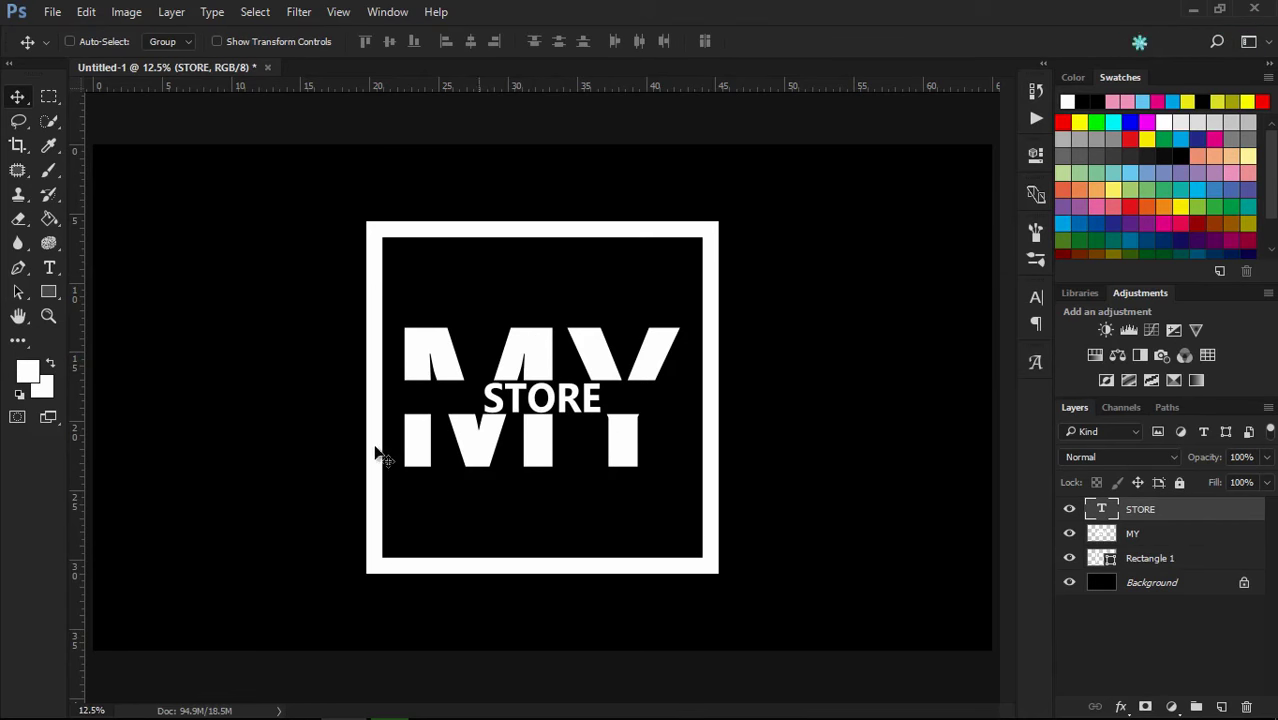
- Draw a small flat white rectangle shape, Rectangle 2
key(m)
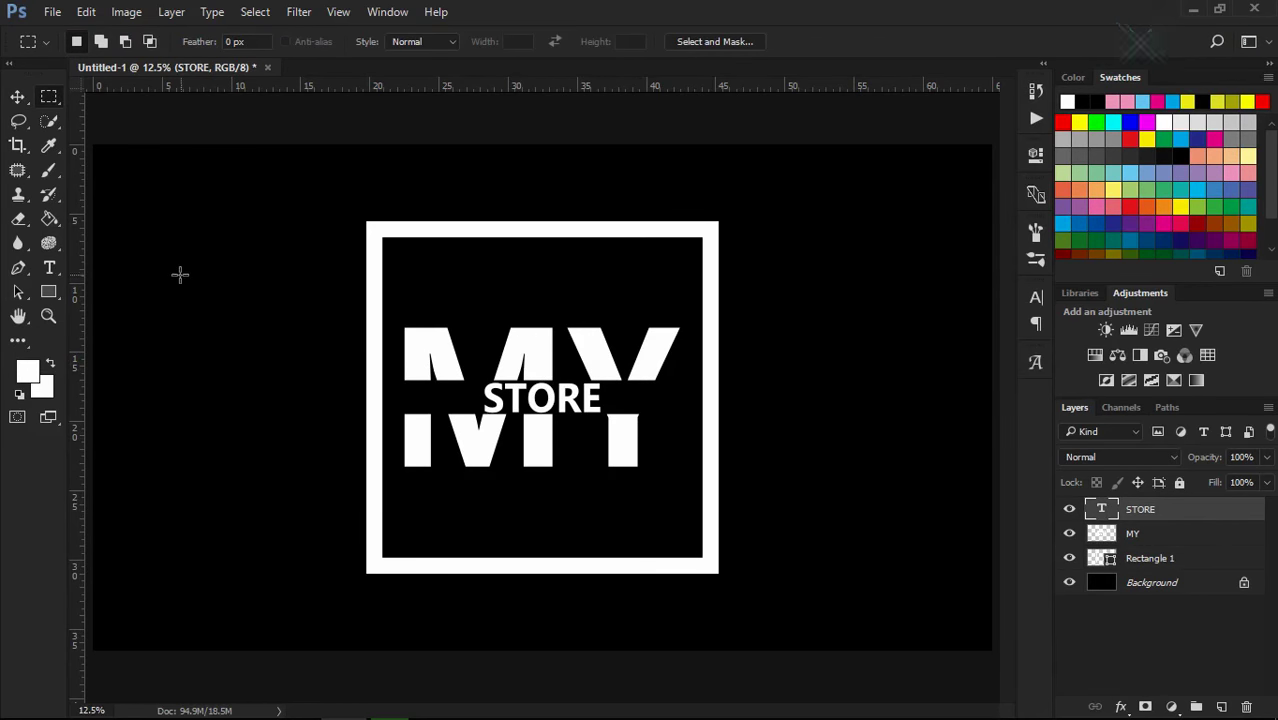
click(48, 291)
drag(160, 270, 200, 278)
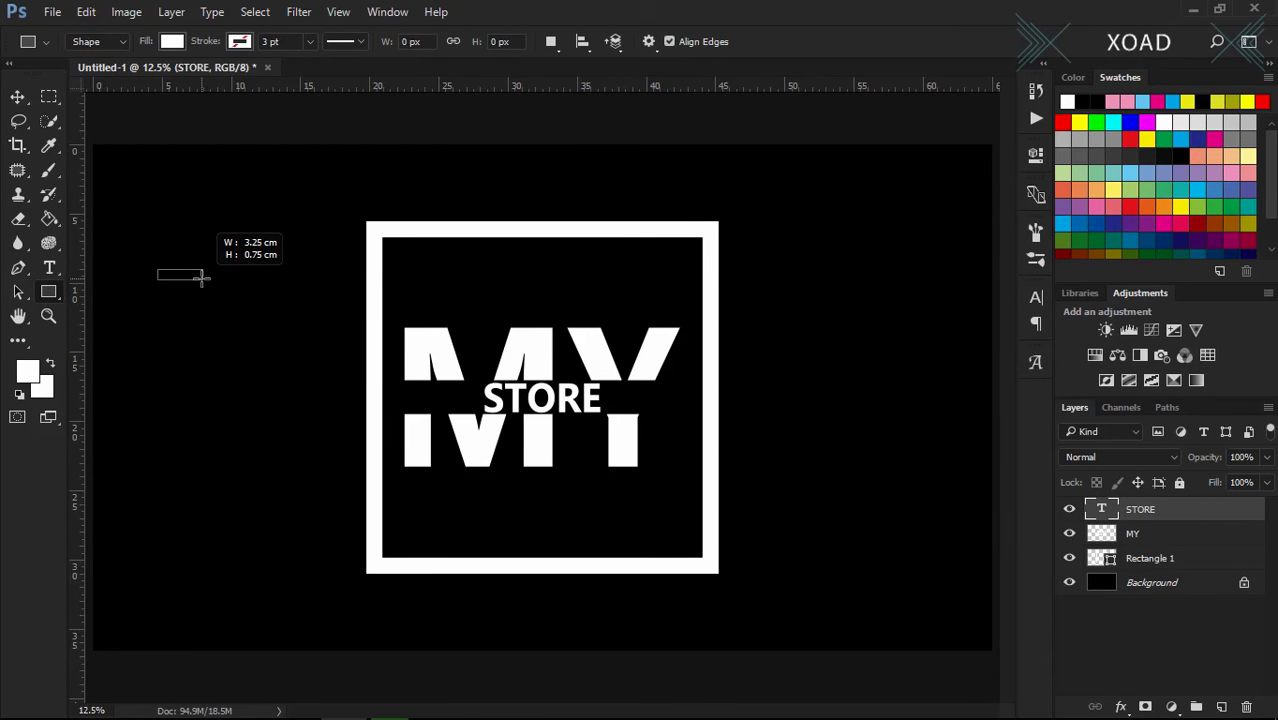
drag(200, 278, 440, 400)
- Position the small white bar in the gap just left of STORE
click(17, 97)
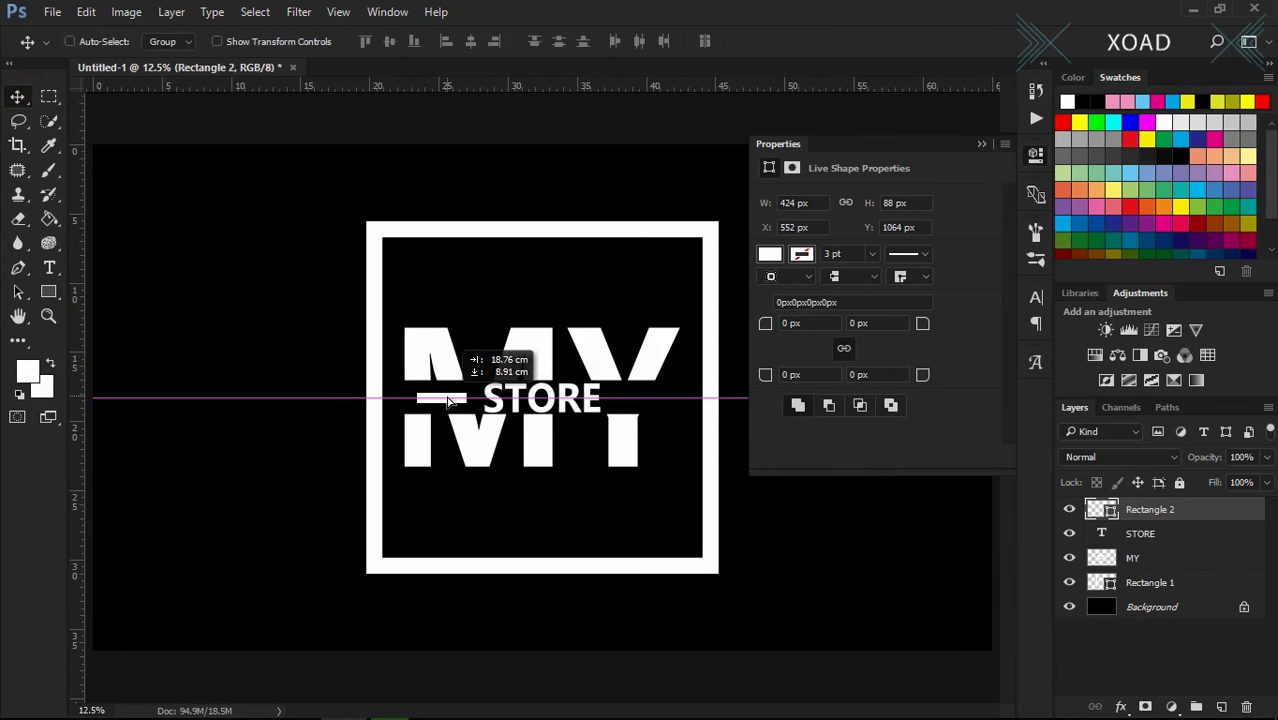
drag(440, 400, 462, 399)
scroll(428, 508, down, 1)
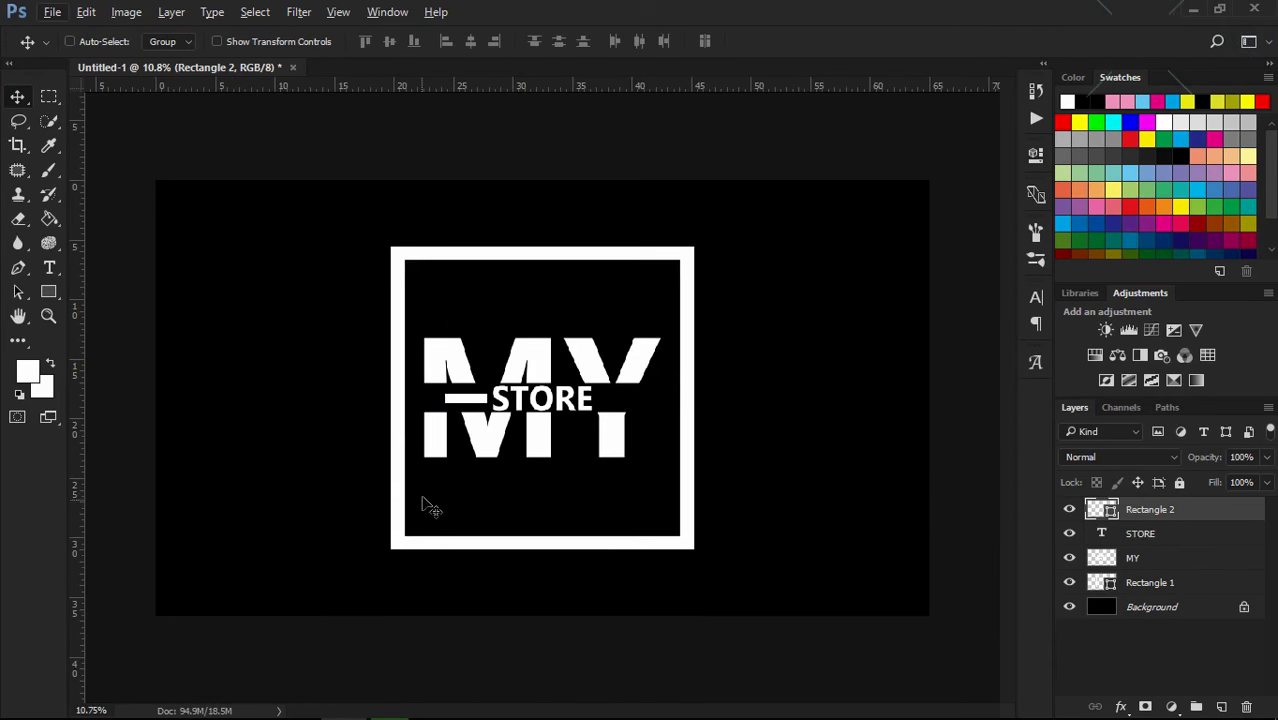